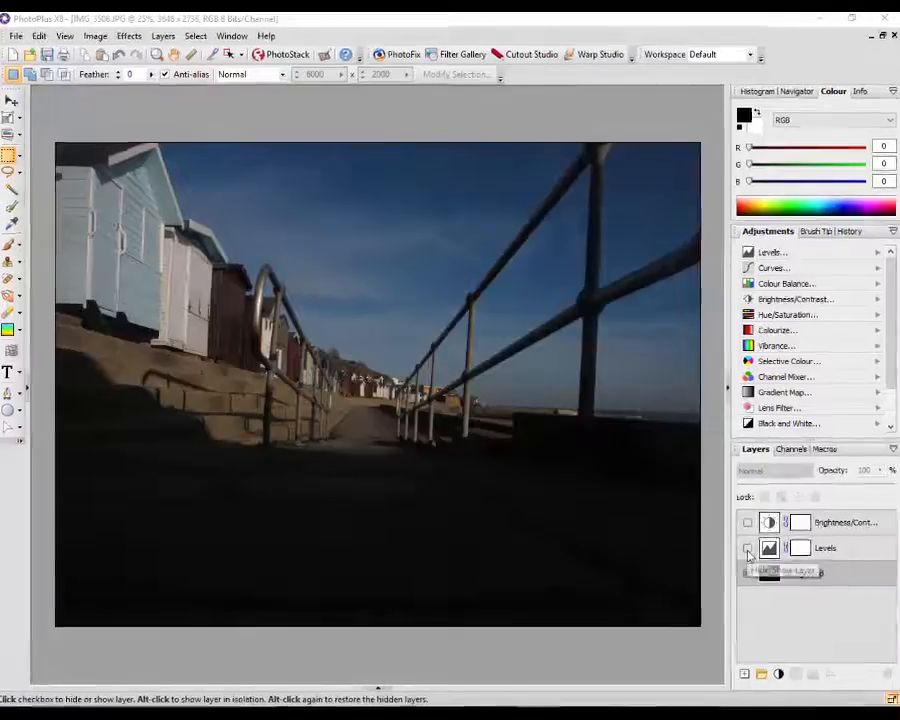
Show the Levels adjustment layer and set its white input to 147 and its midtone input to 1.342
left_click(748, 551)
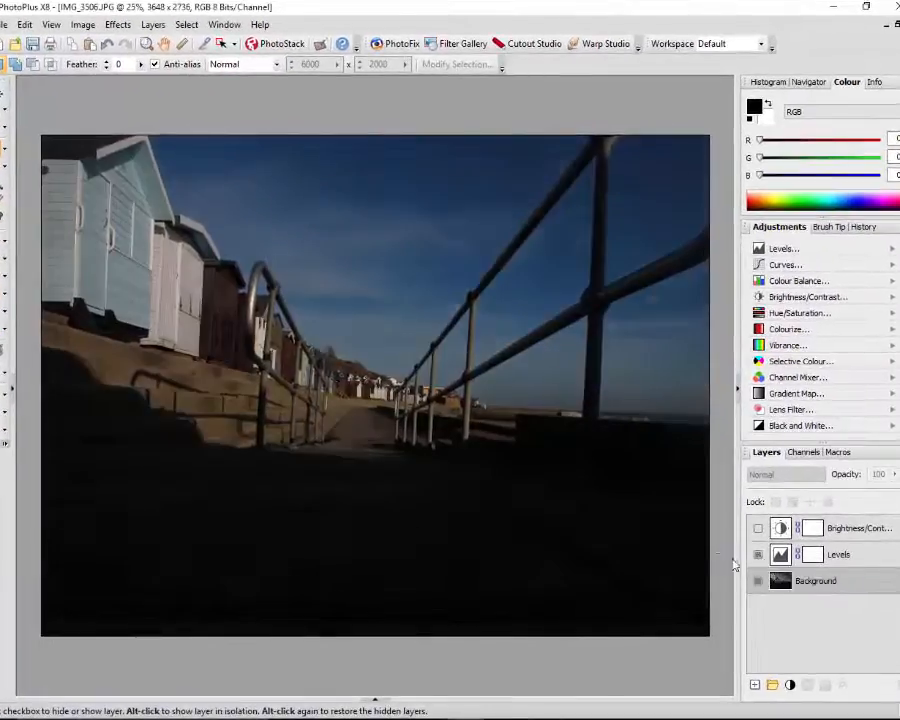
left_click(781, 556)
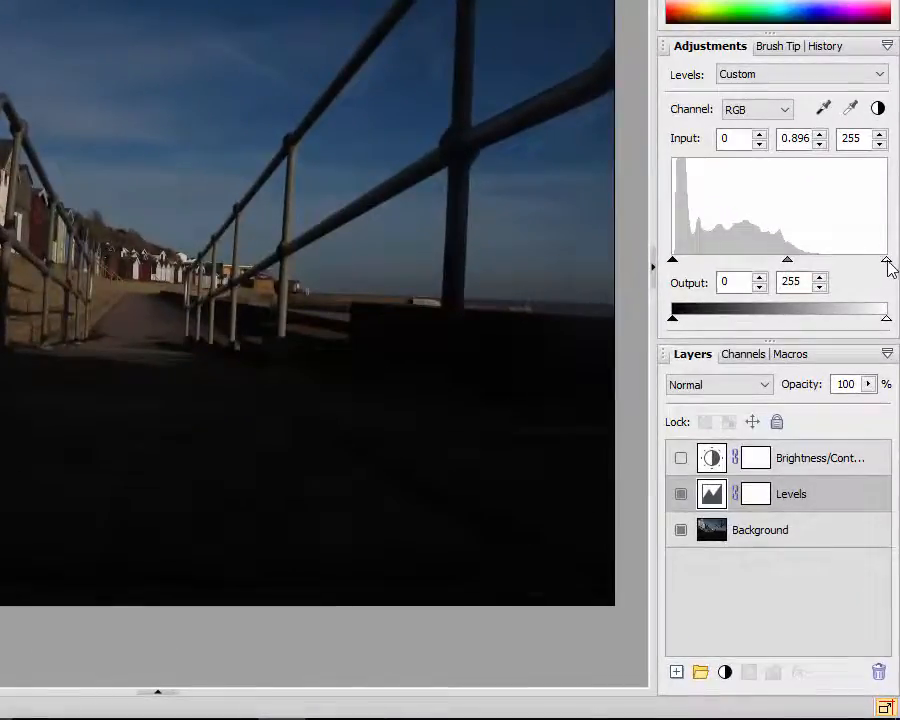
left_click_drag(887, 262, 798, 268)
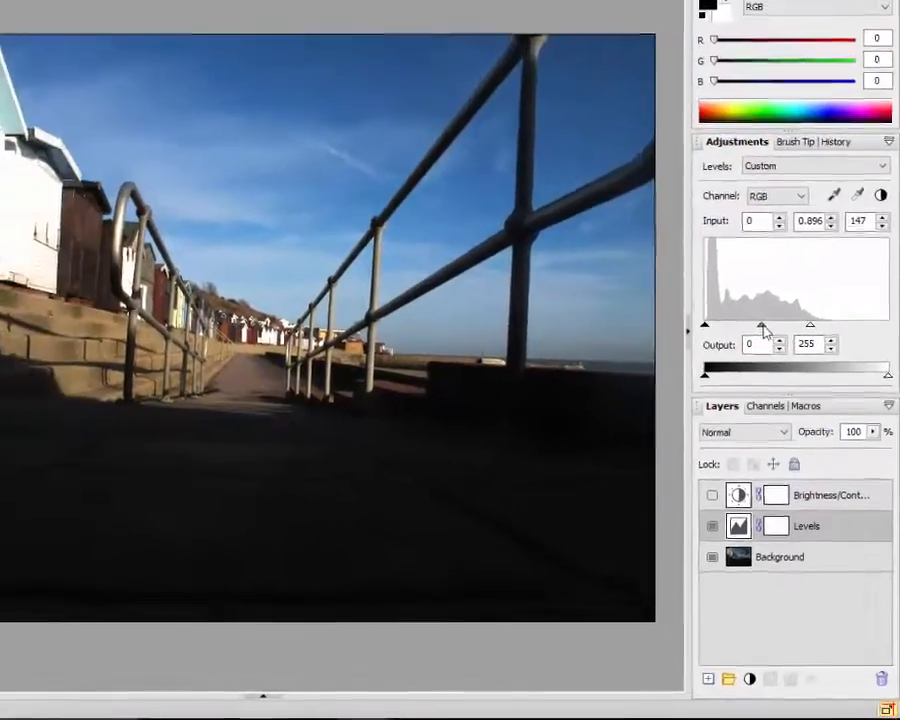
left_click_drag(745, 275, 727, 275)
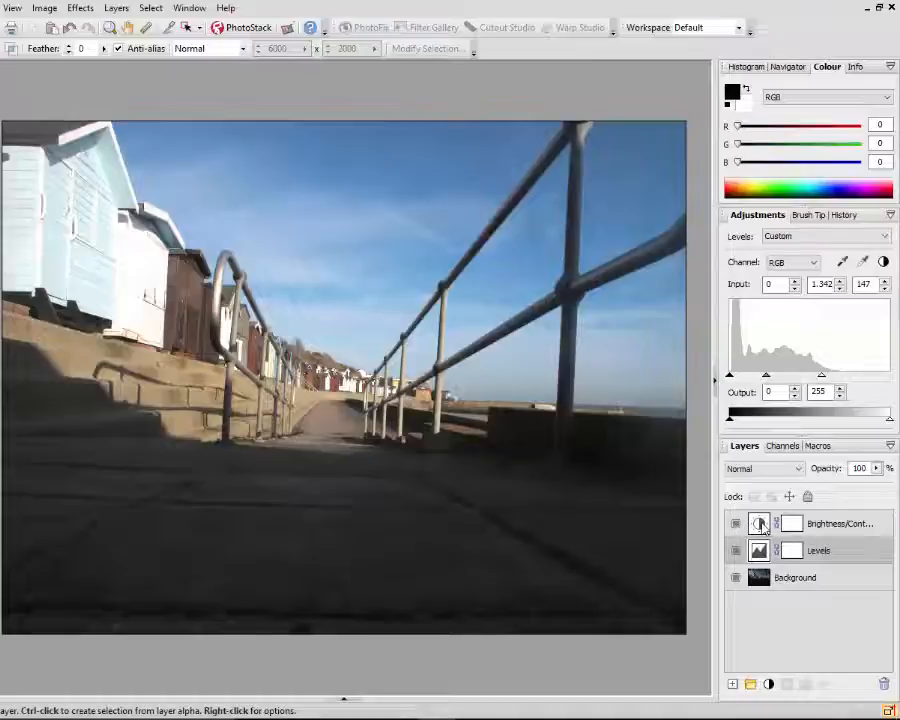
Set the contrast of the Brightness/Contrast adjustment layer to 45
left_click(762, 527)
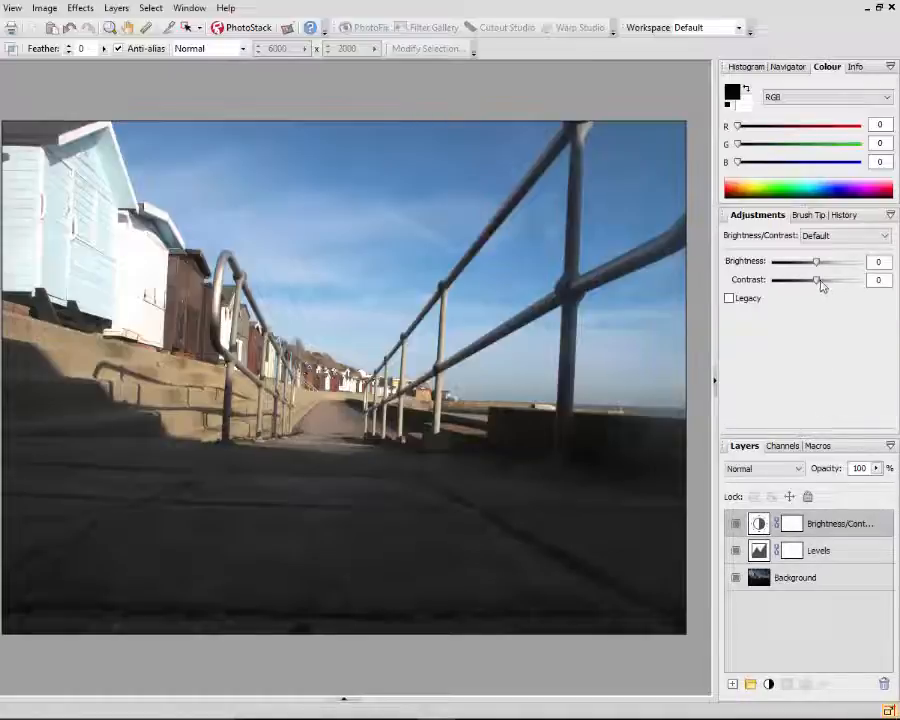
left_click_drag(813, 283, 836, 288)
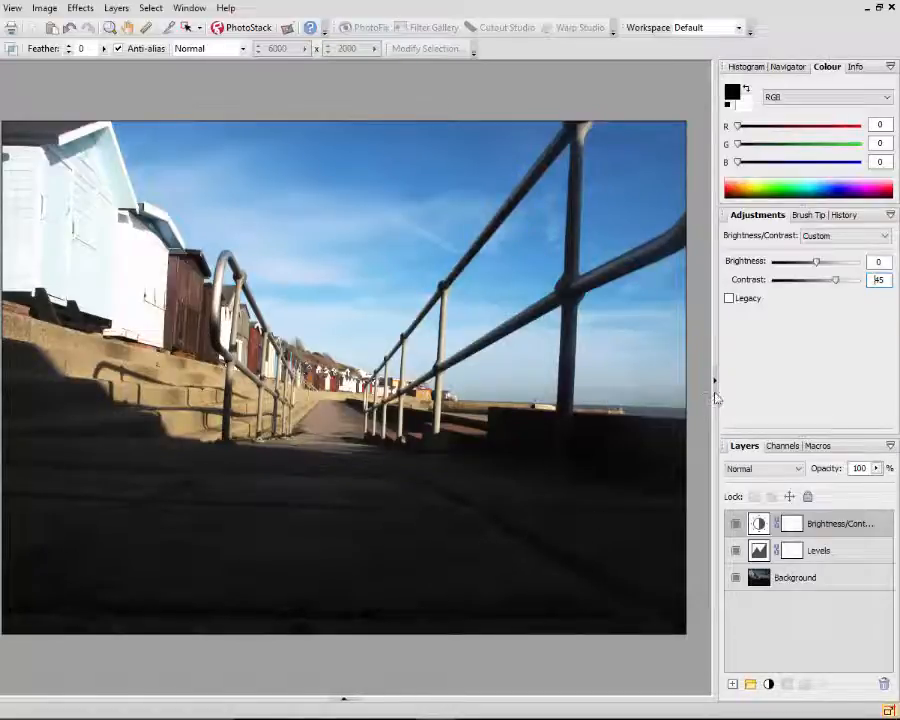
Delete the Brightness/Contrast and Levels adjustment layers, leaving only the Background layer
right_click(855, 526)
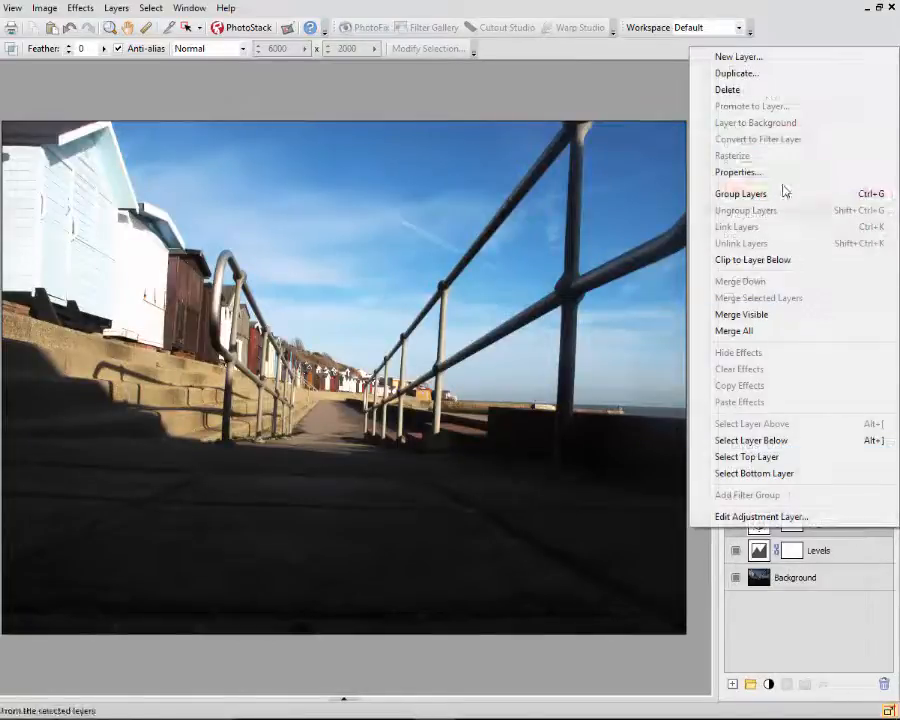
left_click(742, 90)
right_click(840, 531)
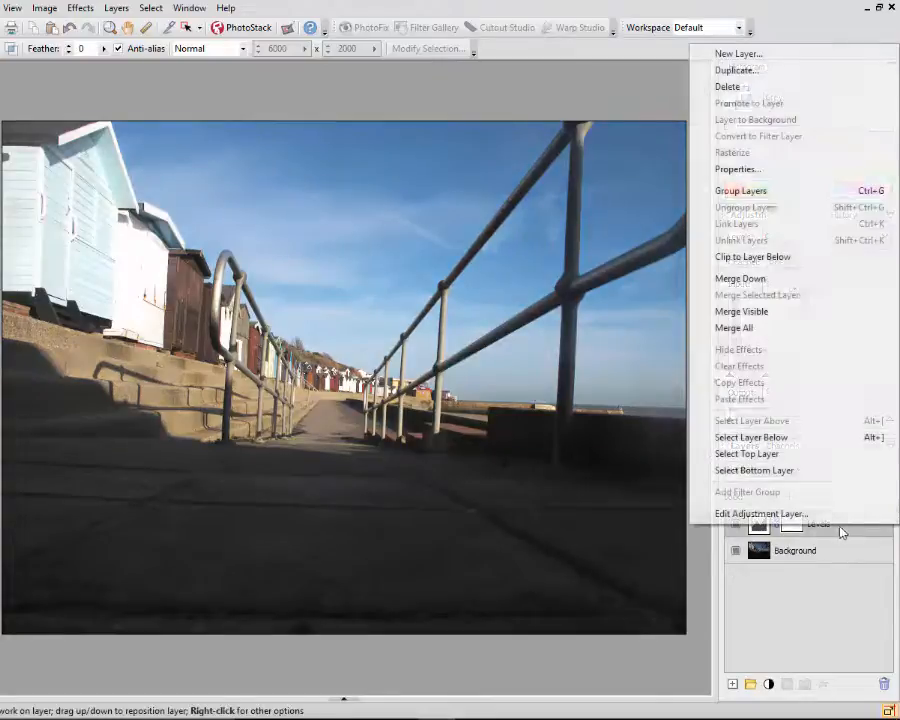
left_click(729, 90)
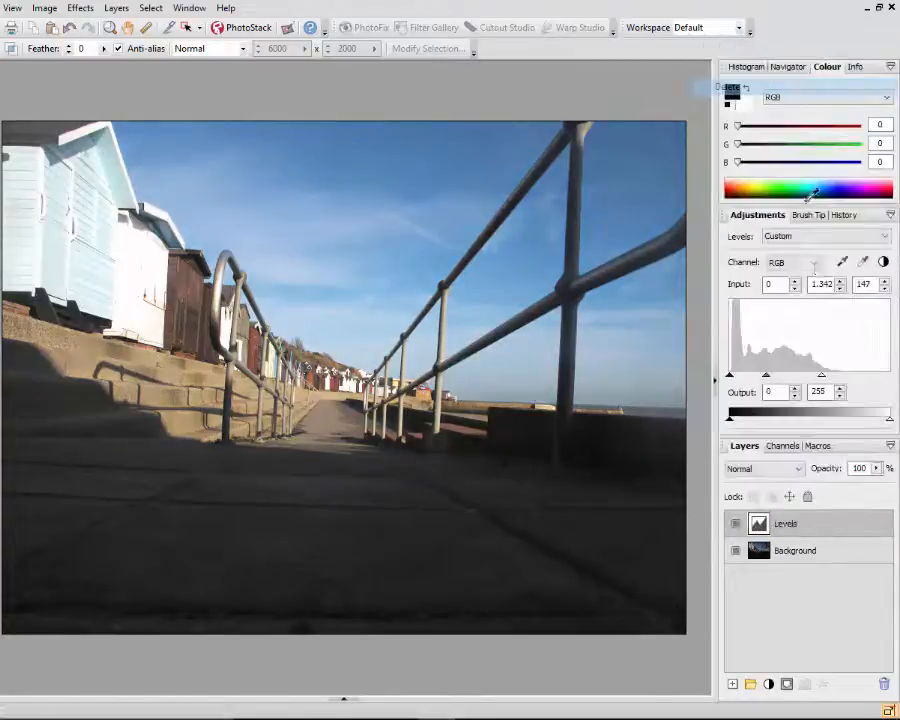
right_click(841, 517)
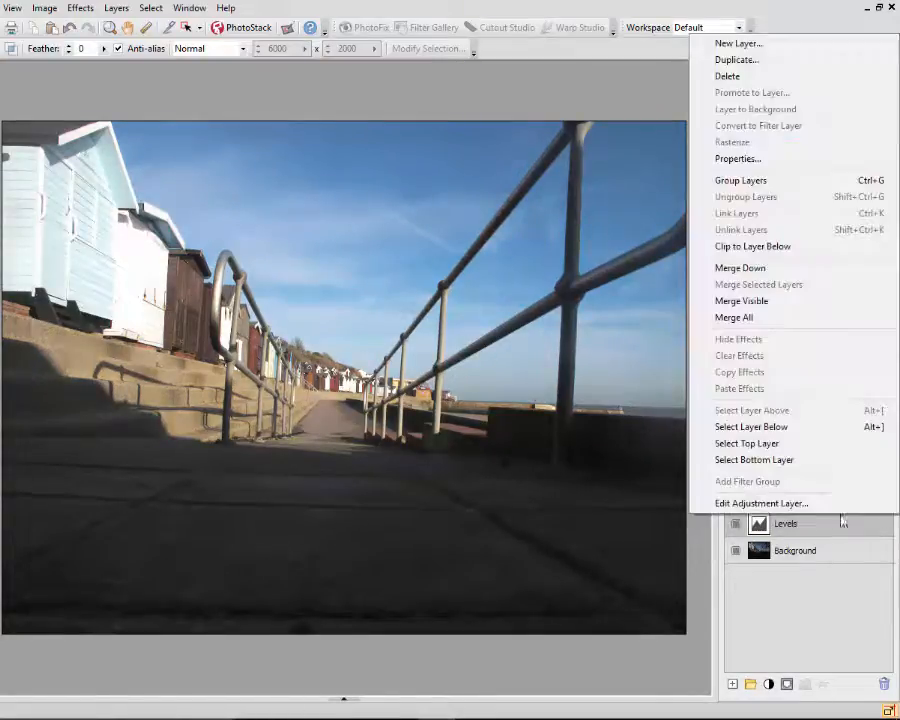
left_click(730, 77)
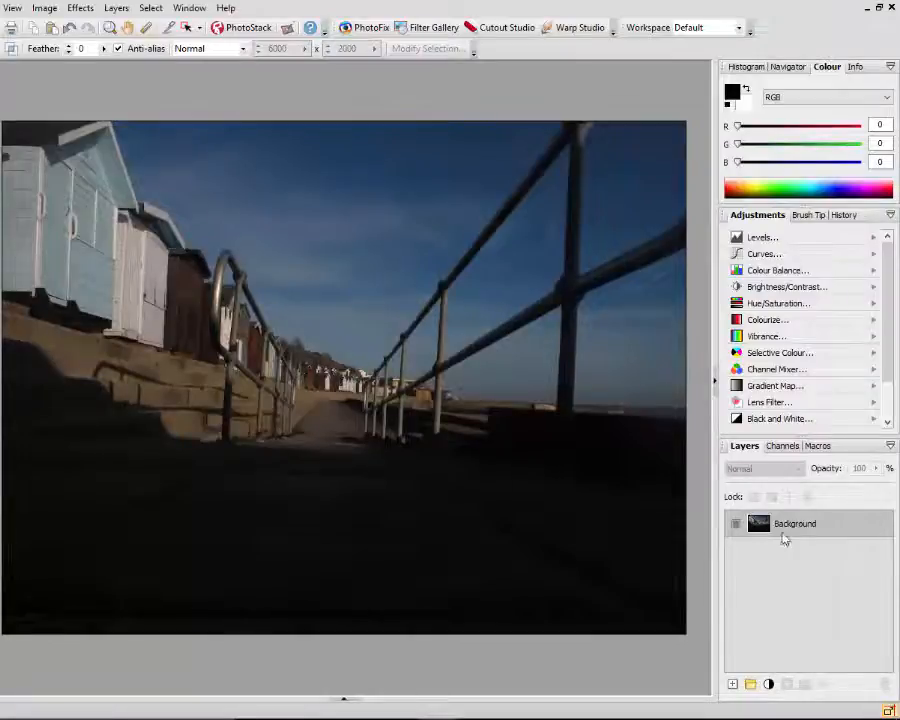
Duplicate the Background layer as Background Copy
right_click(831, 528)
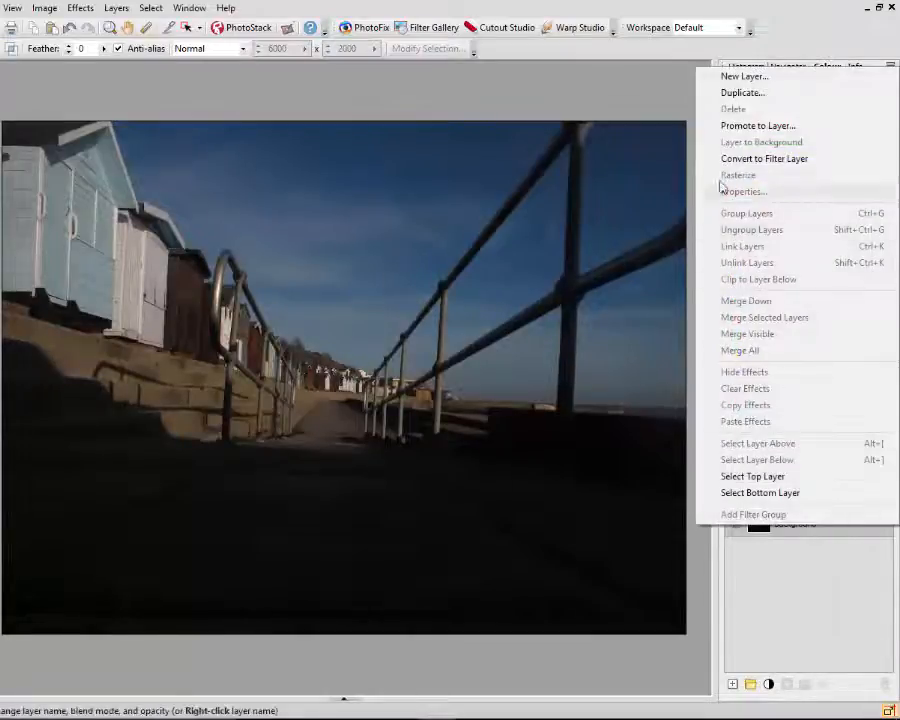
left_click(752, 93)
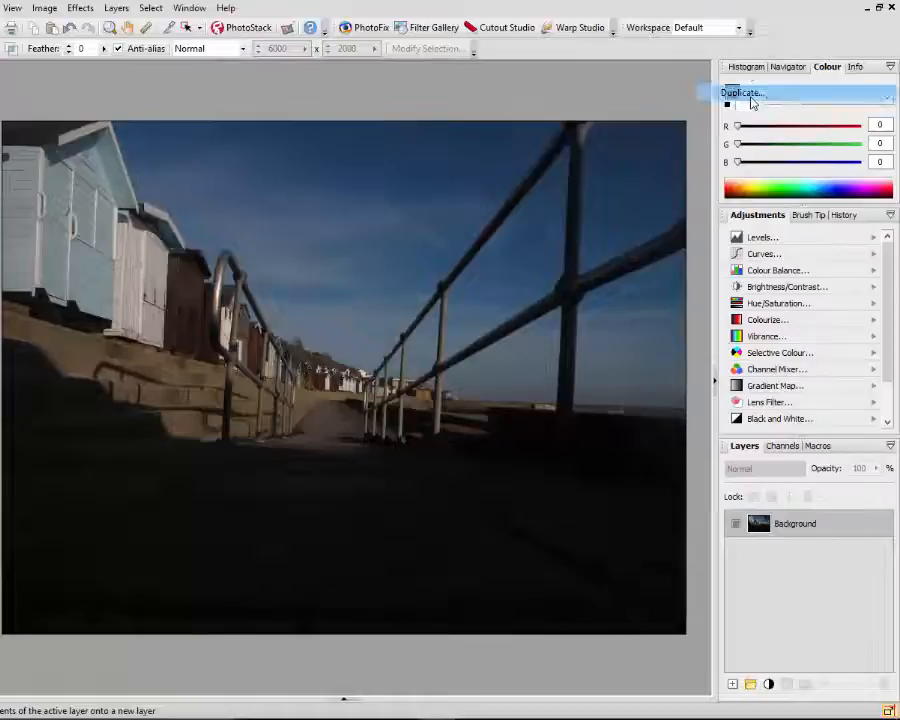
left_click(518, 328)
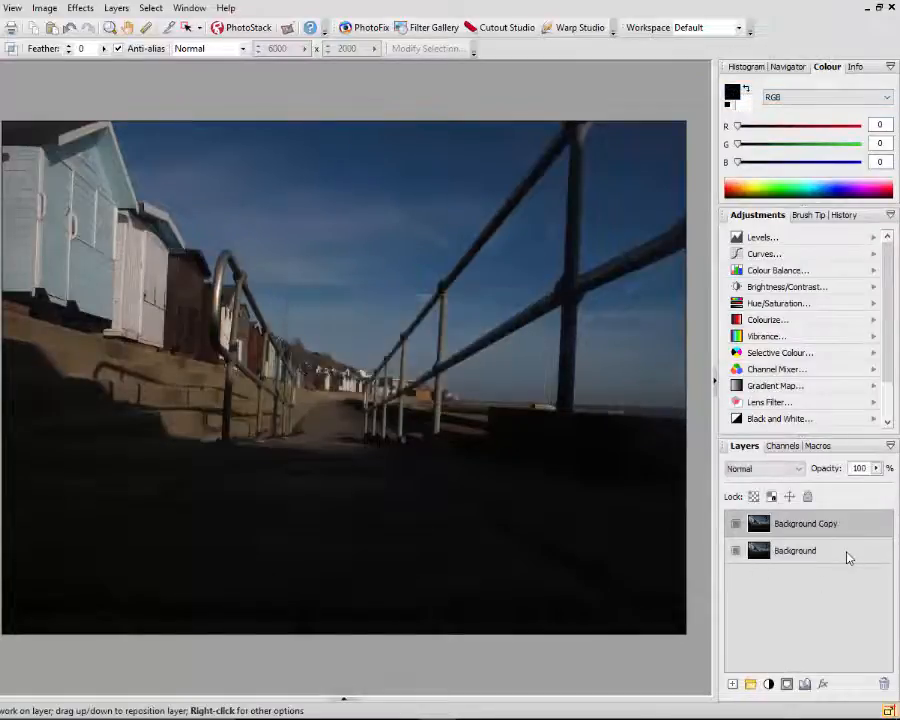
left_click(845, 556)
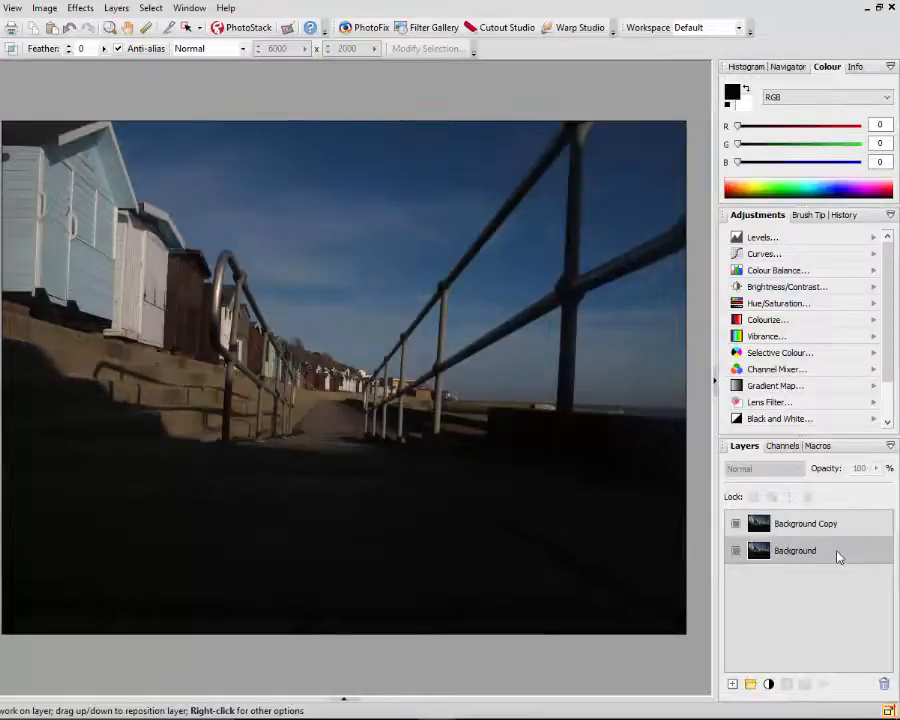
right_click(837, 556)
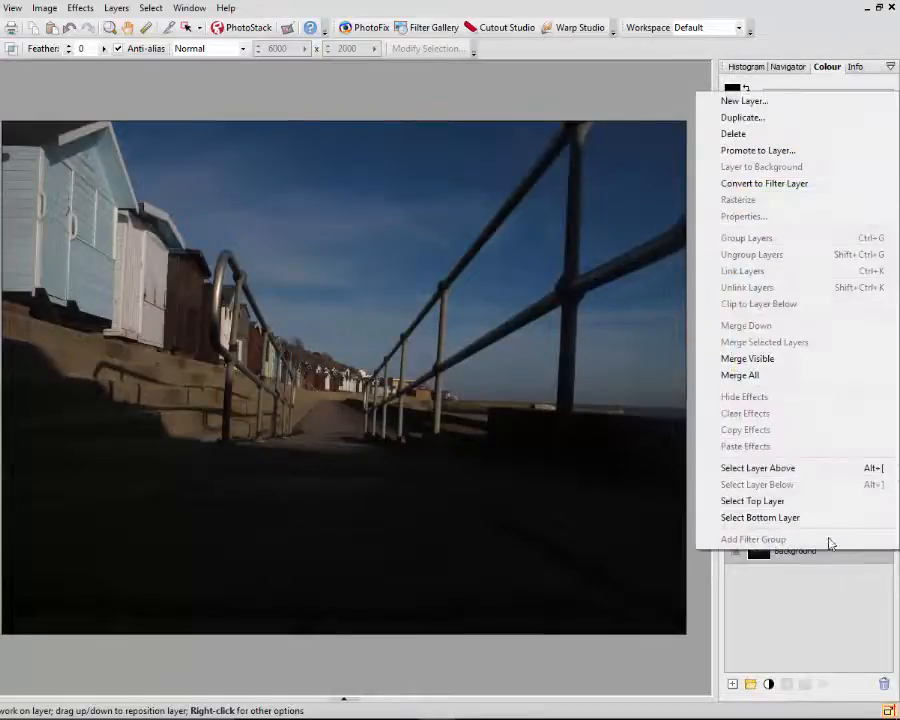
left_click(768, 630)
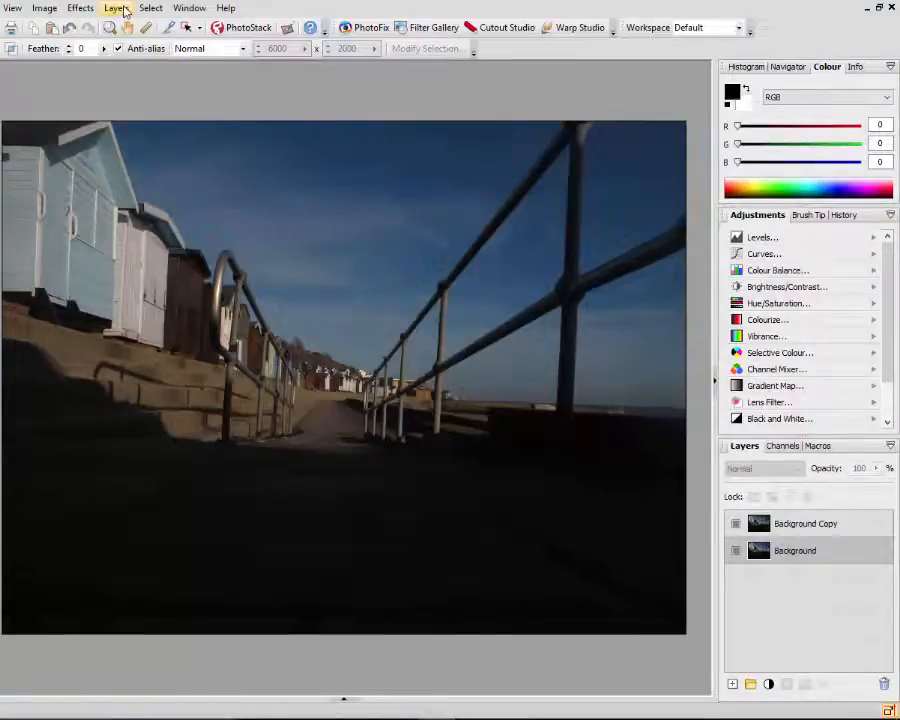
left_click(120, 8)
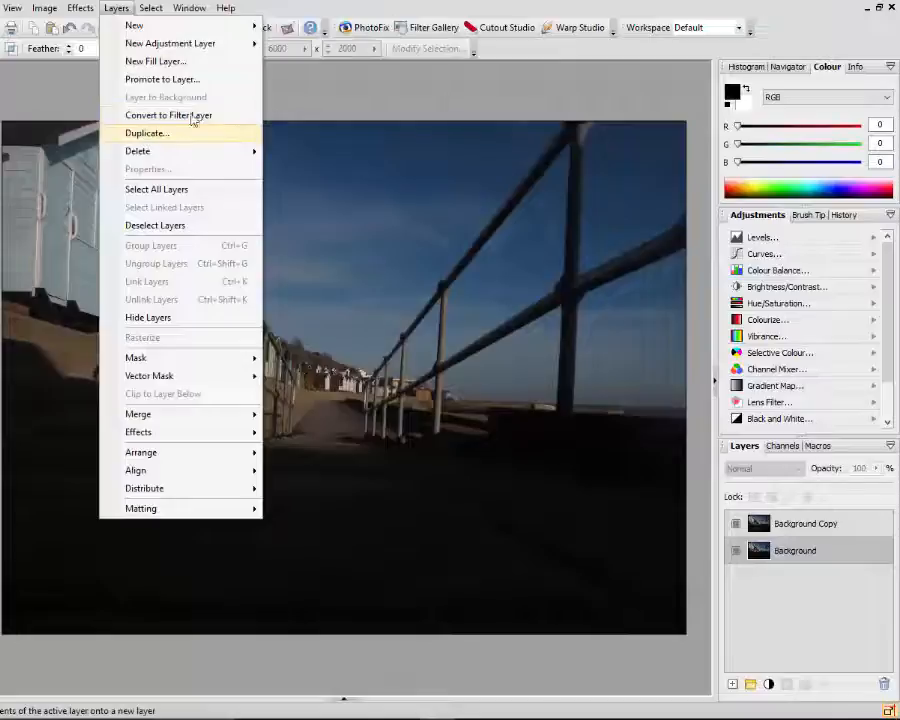
left_click(415, 3)
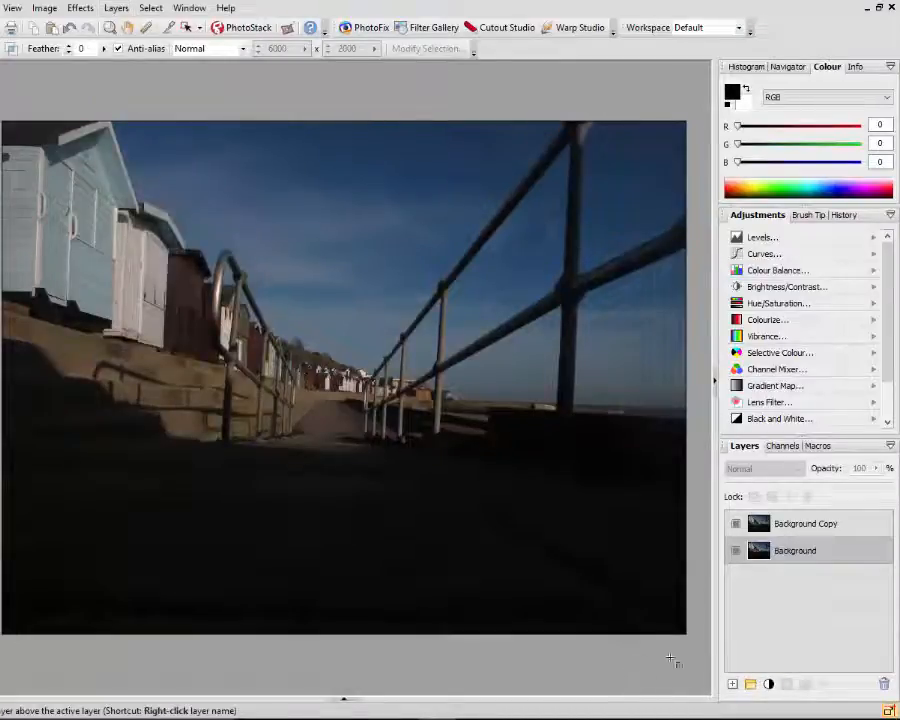
Desaturate the Background Copy layer with a Hue/Saturation adjustment, setting saturation to -100
left_click(869, 524)
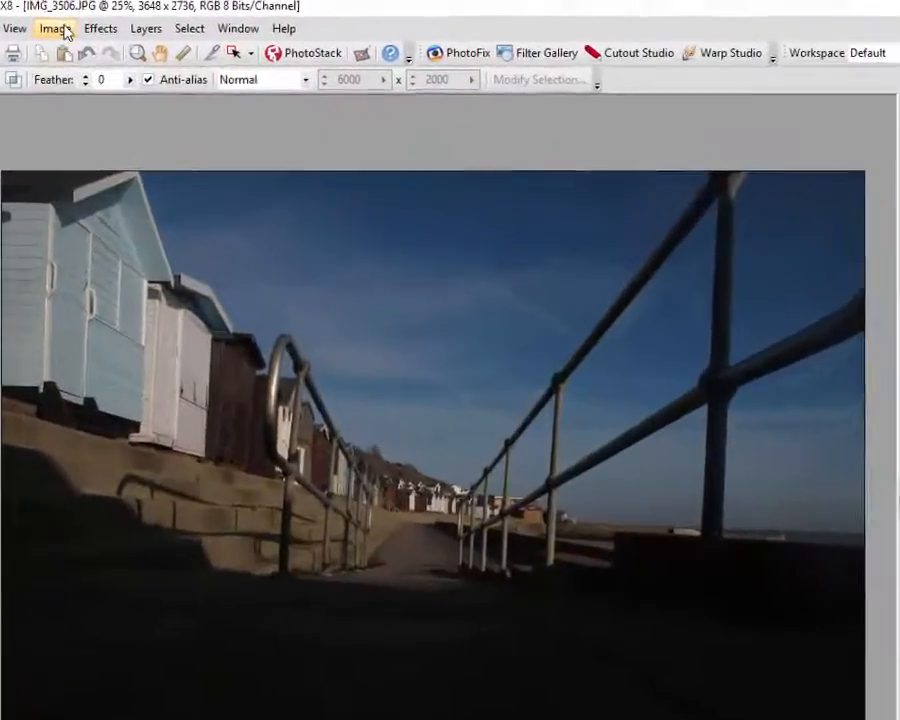
left_click(44, 8)
mouse_move(90, 56)
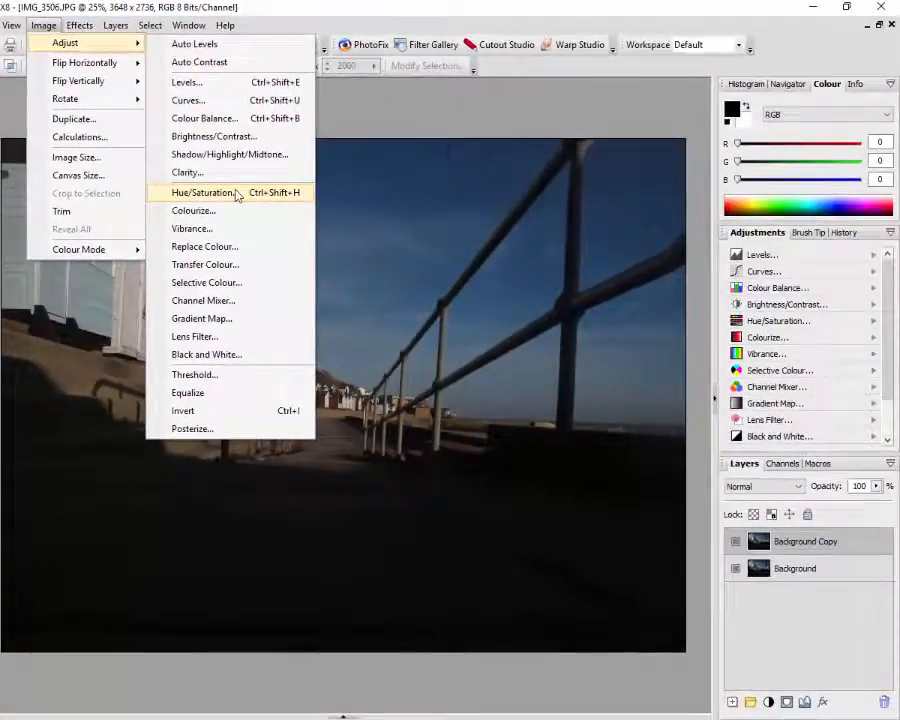
left_click(300, 237)
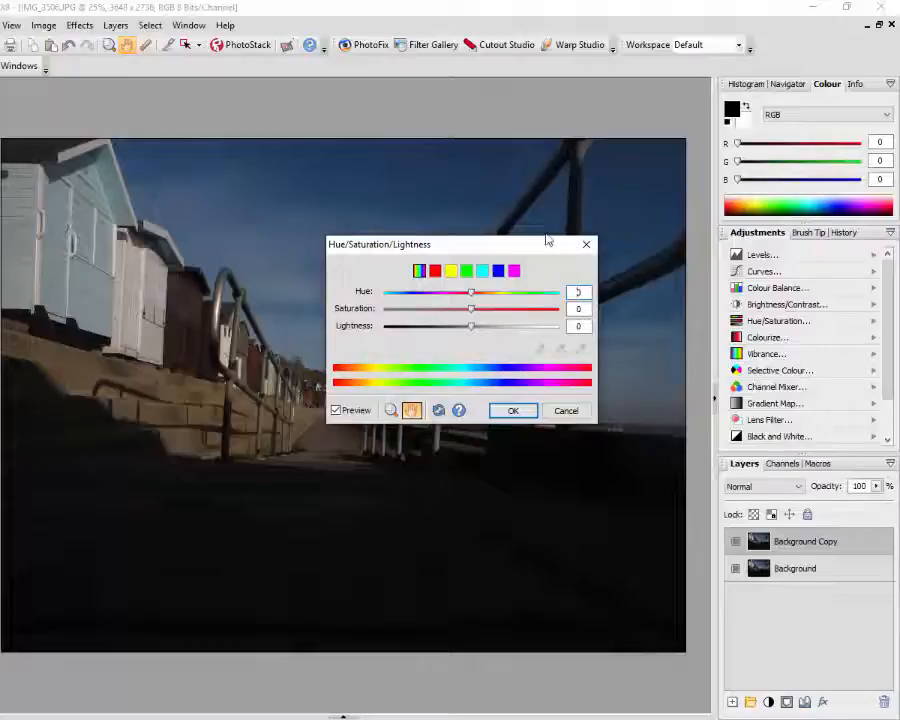
left_click_drag(533, 250, 613, 144)
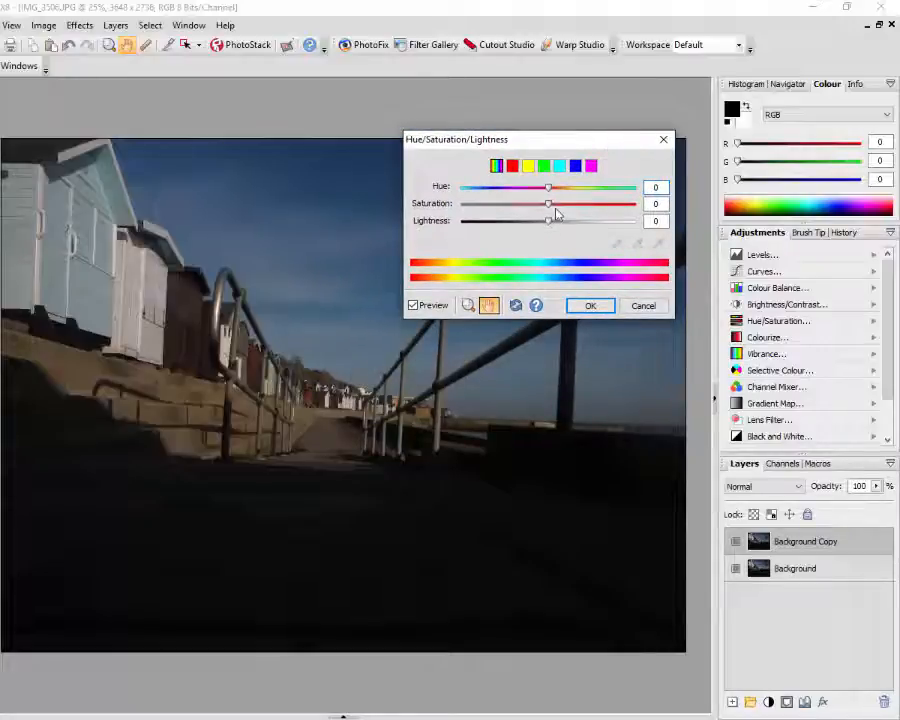
left_click_drag(550, 208, 485, 208)
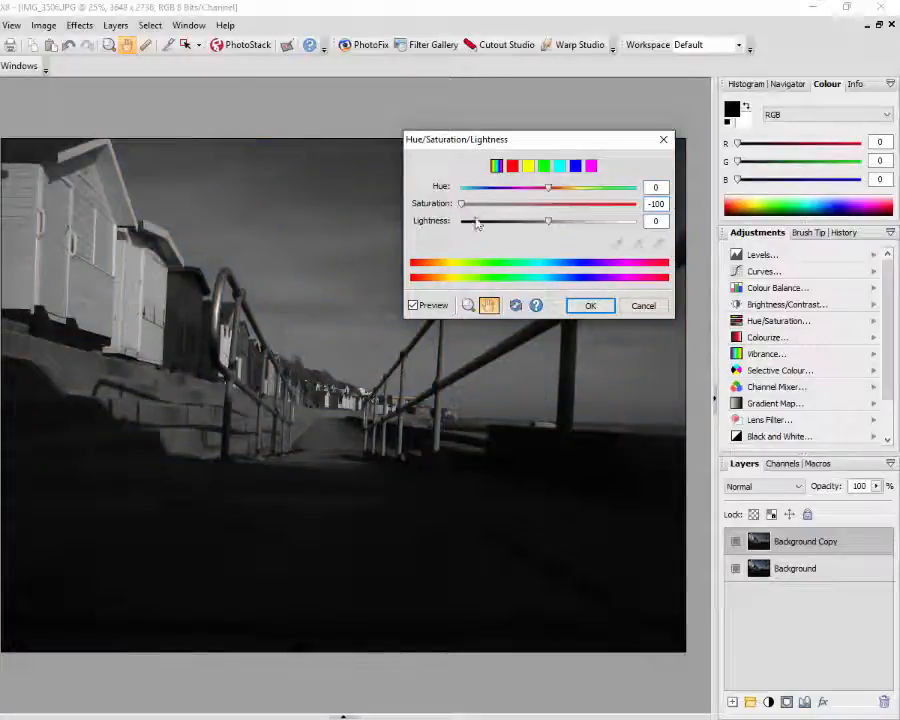
left_click(588, 306)
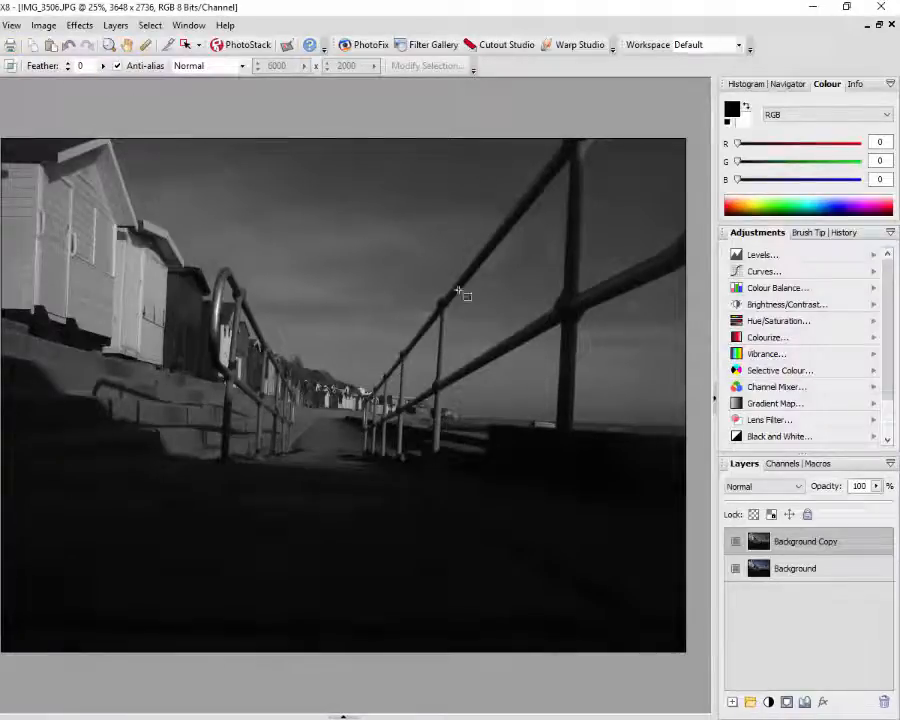
Apply a Levels adjustment to the Background Copy layer with the white input level set to 55
left_click(49, 28)
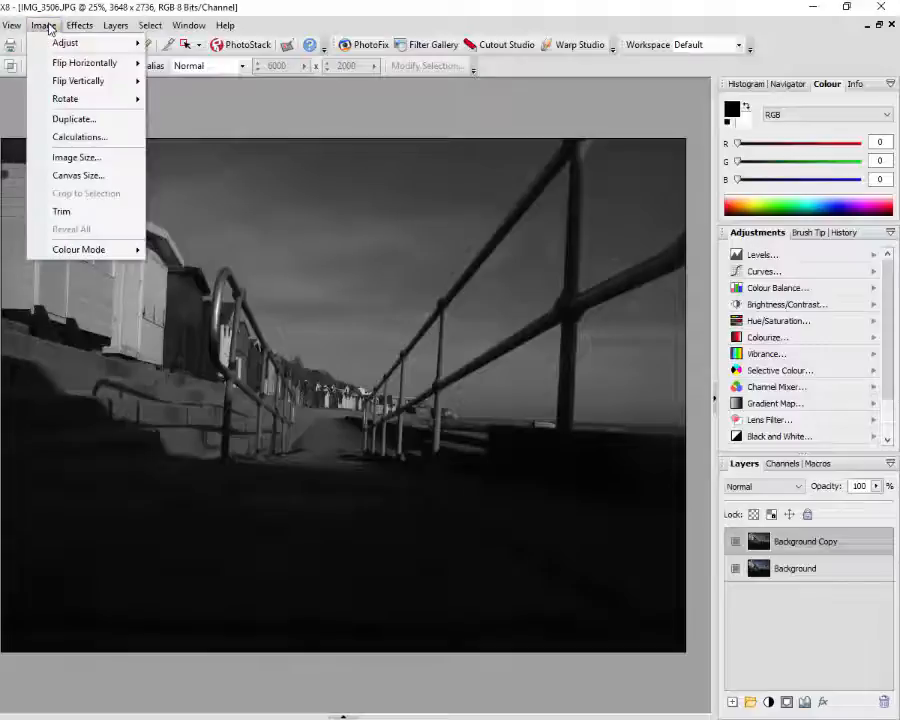
mouse_move(58, 45)
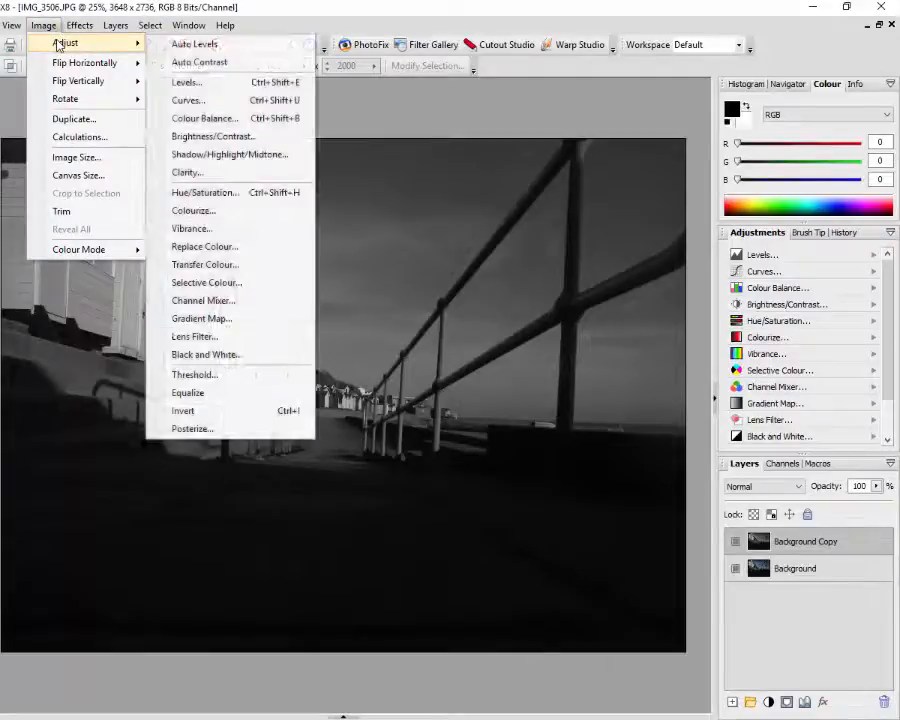
left_click(278, 84)
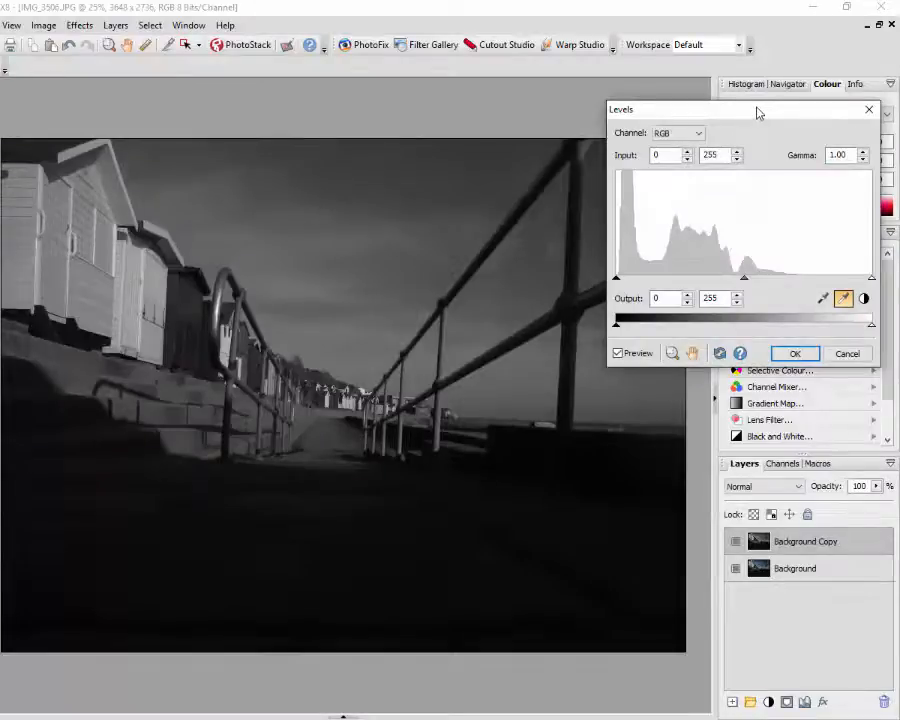
left_click_drag(757, 112, 628, 123)
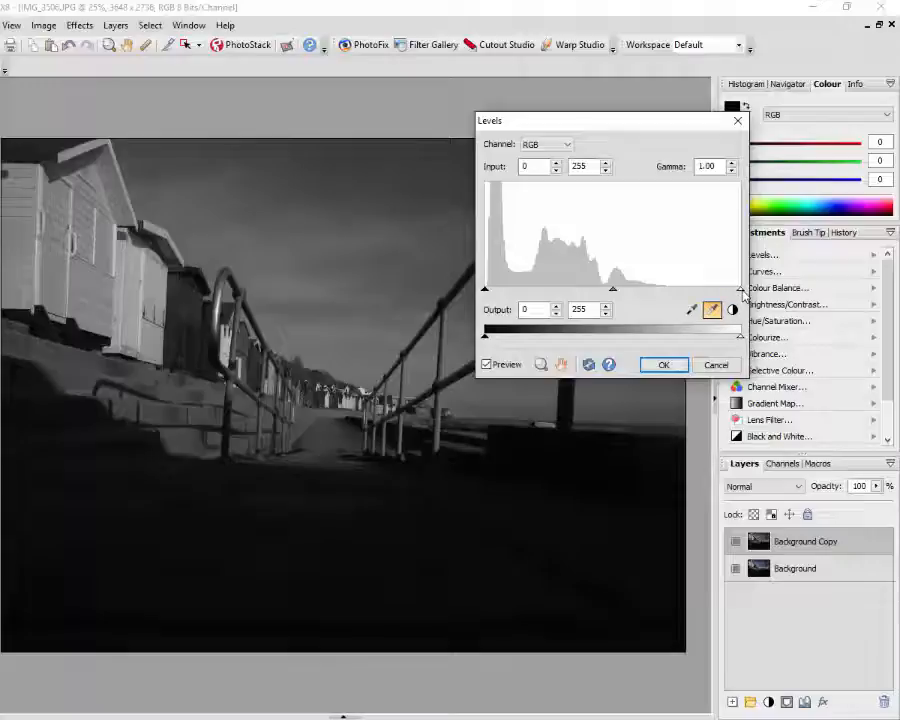
left_click_drag(742, 292, 547, 297)
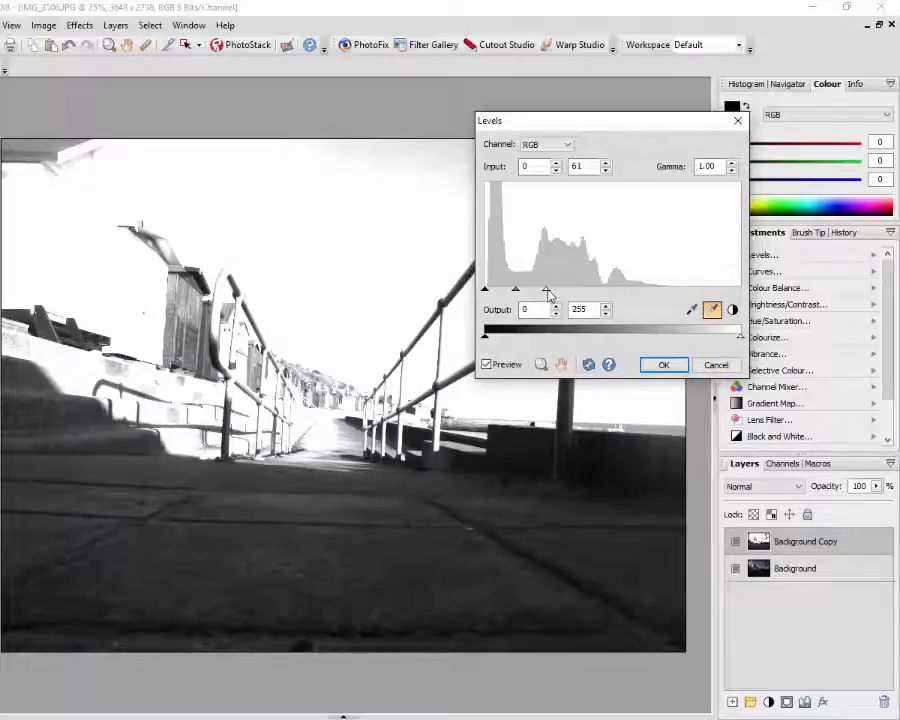
left_click_drag(543, 294, 540, 294)
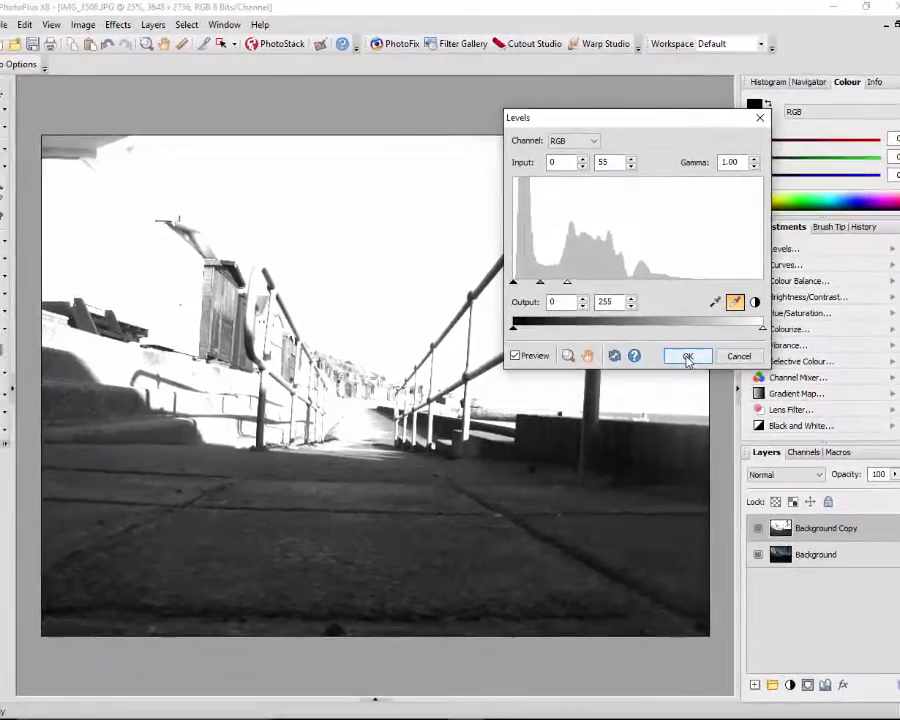
left_click(663, 366)
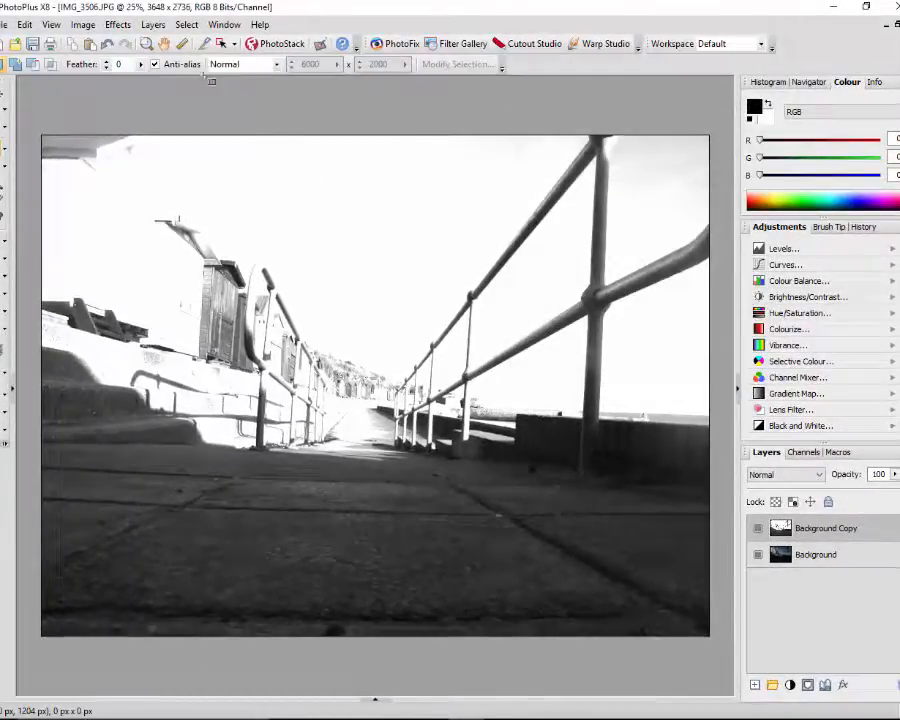
Apply a Gaussian Blur with a radius of 20 to the Background Copy layer
left_click(119, 25)
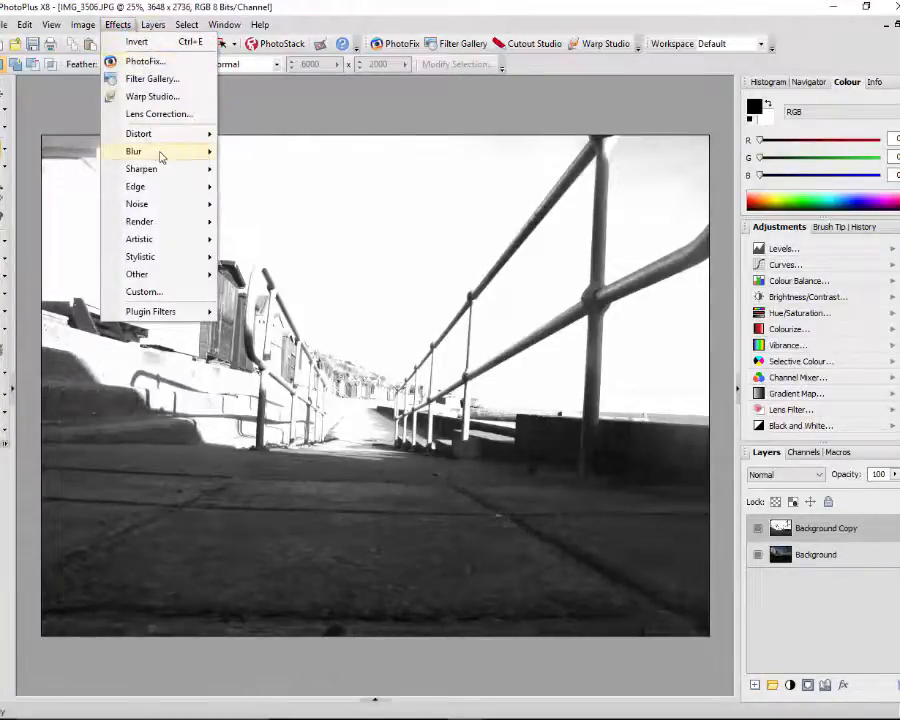
mouse_move(189, 155)
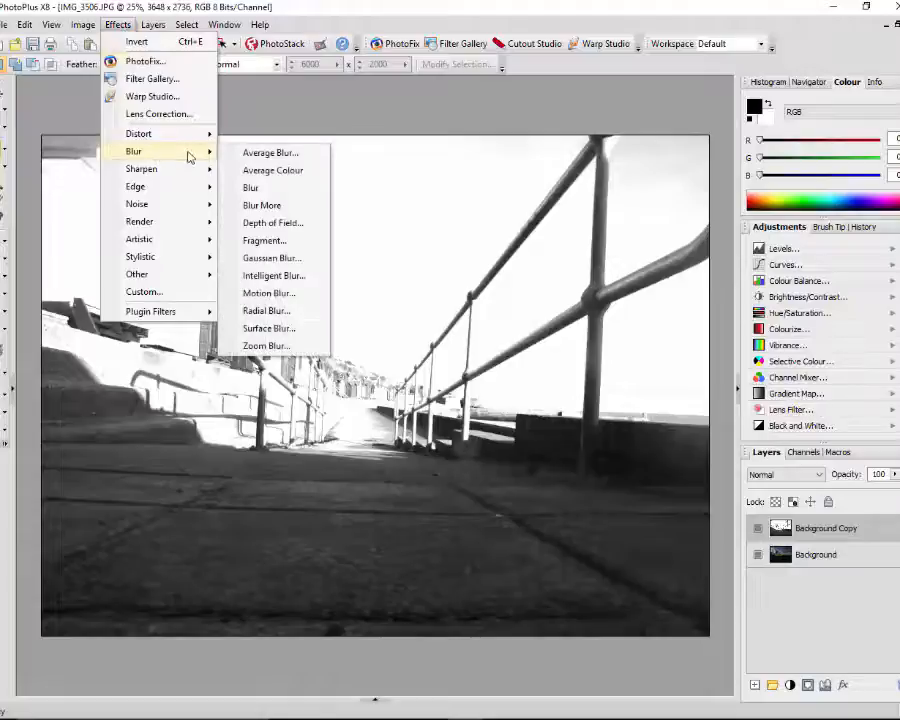
left_click(271, 262)
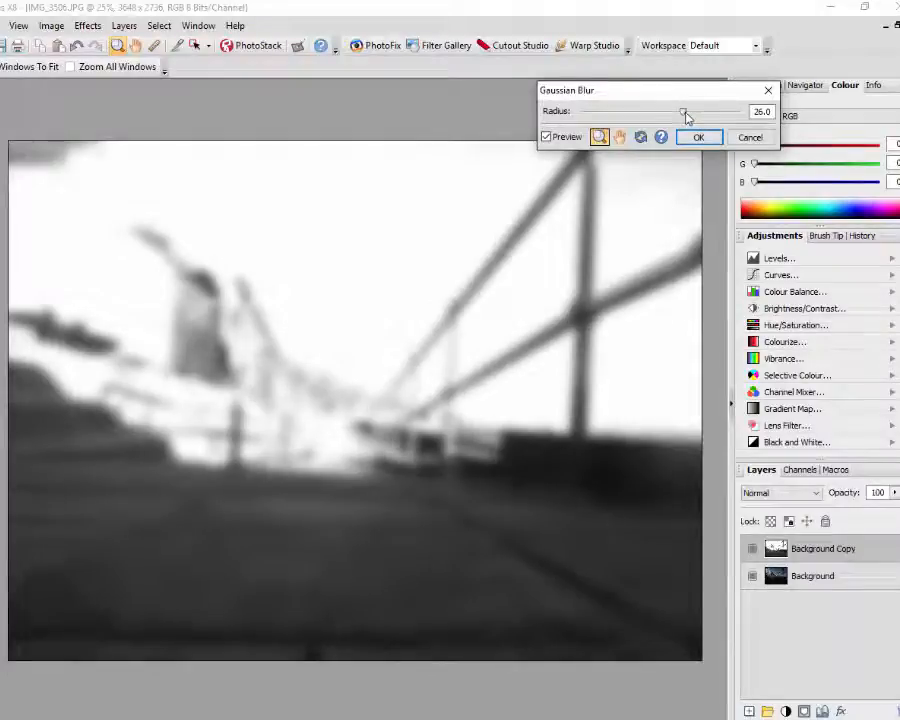
mouse_move(684, 116)
left_mouse_down()
mouse_move(647, 116)
mouse_move(668, 116)
left_mouse_up()
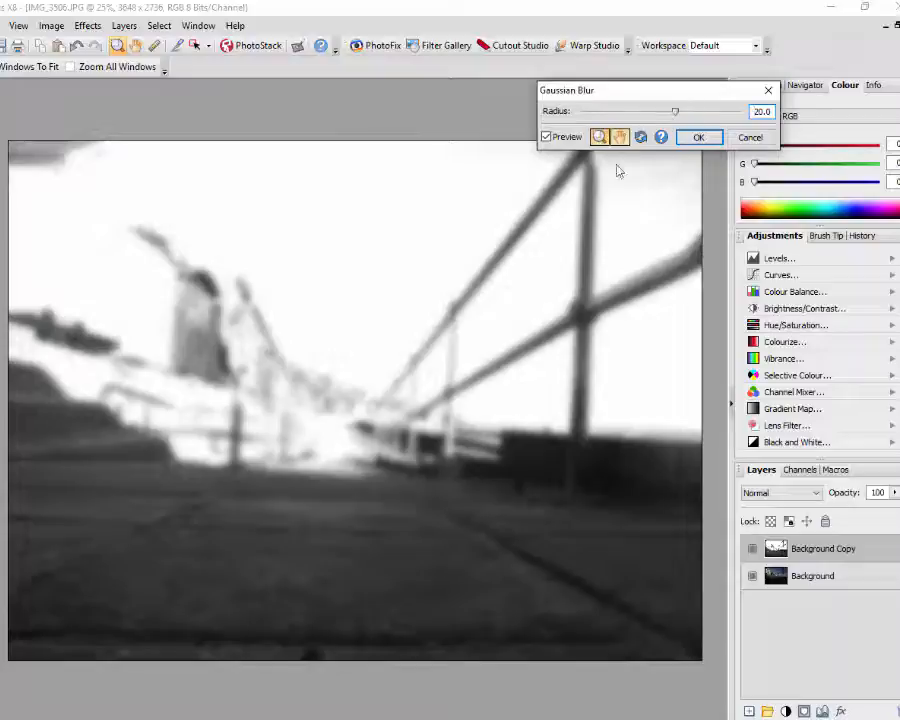
left_click(704, 140)
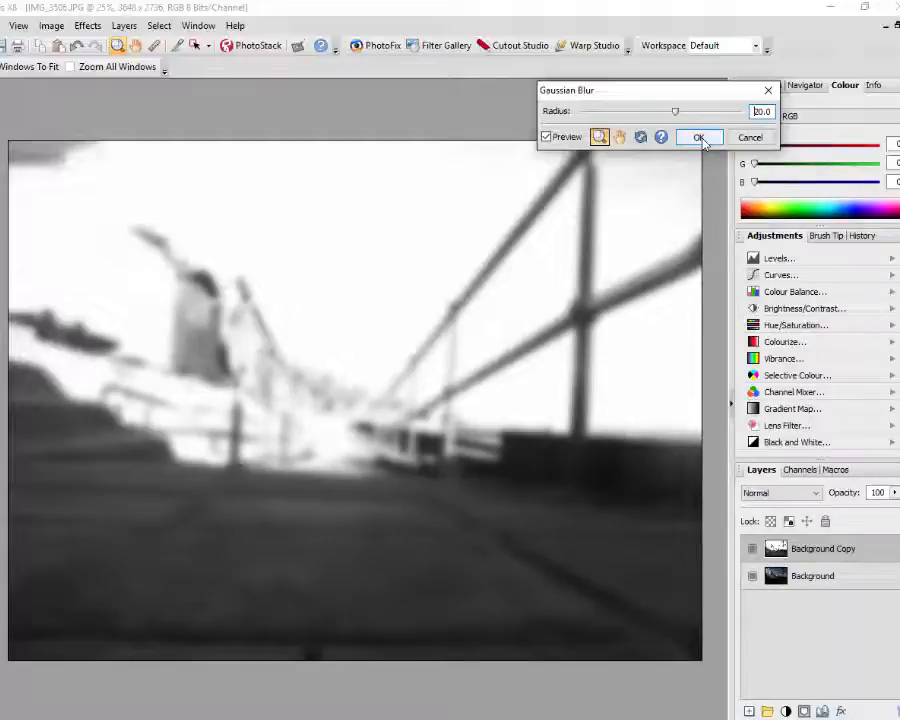
left_click(699, 137)
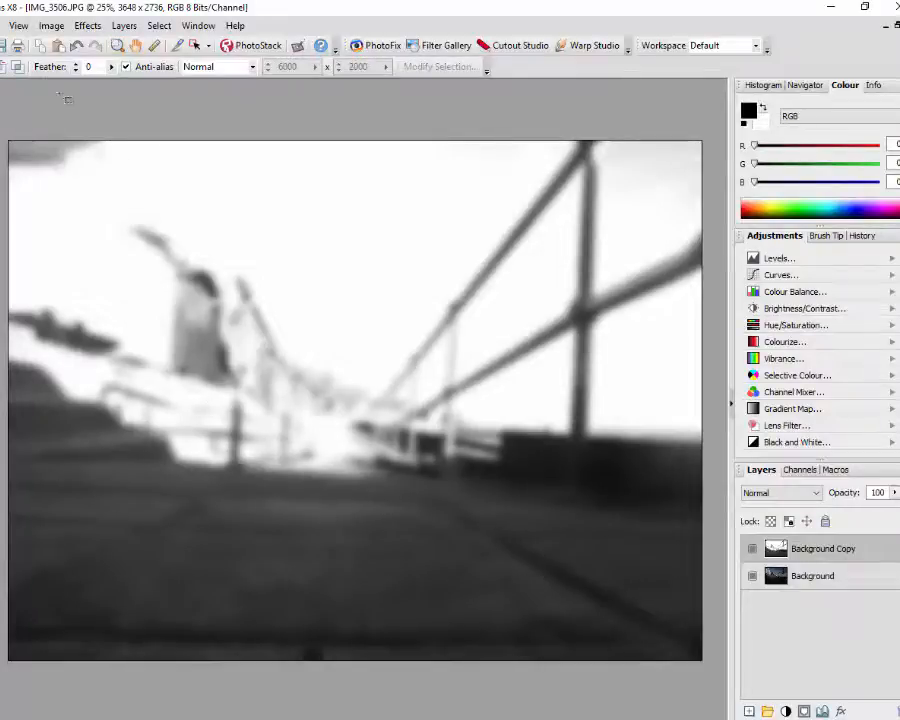
Invert the tones of the blurred Background Copy layer
left_click(51, 25)
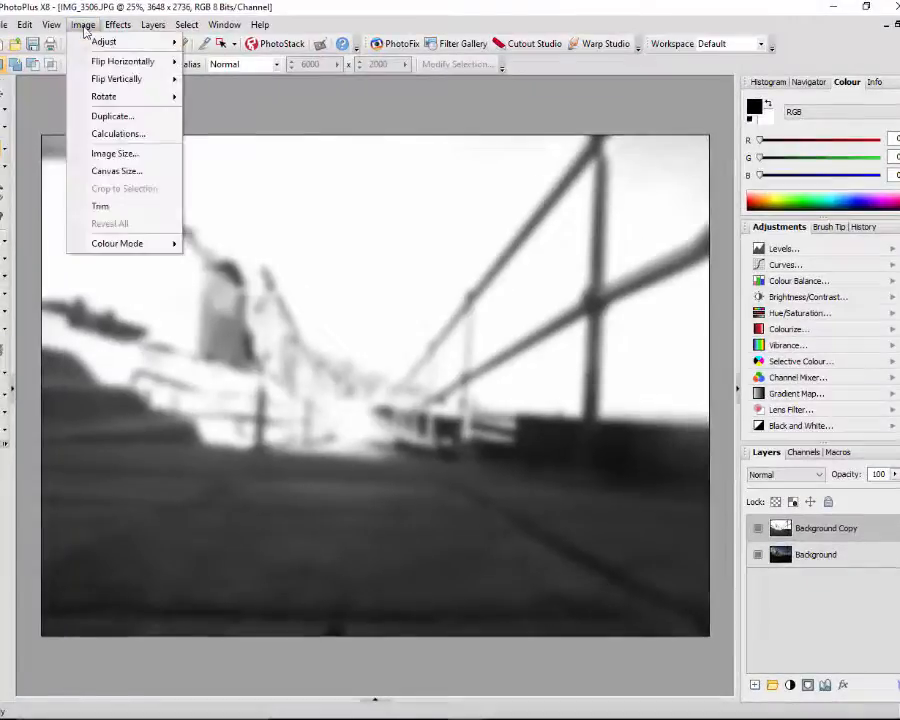
mouse_move(100, 41)
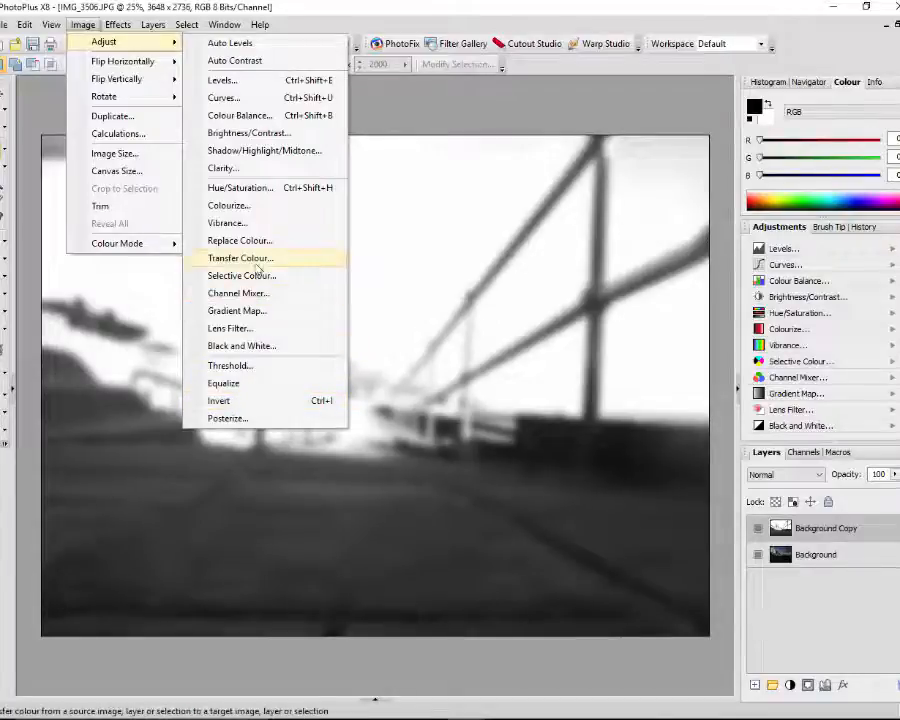
left_click(267, 407)
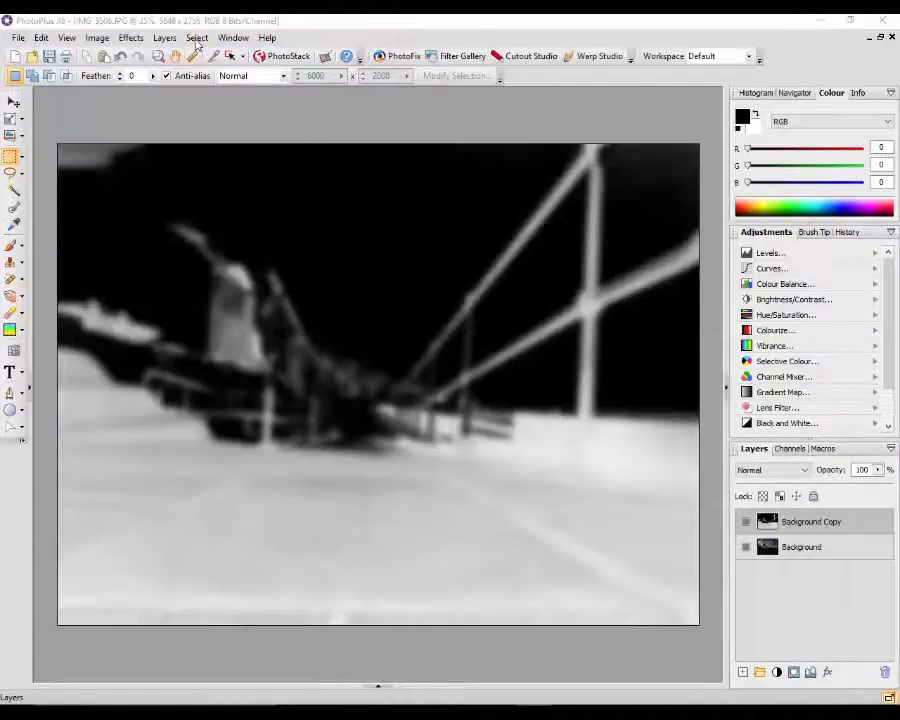
Copy the entire Background Copy layer to the clipboard and hide that layer
left_click(197, 38)
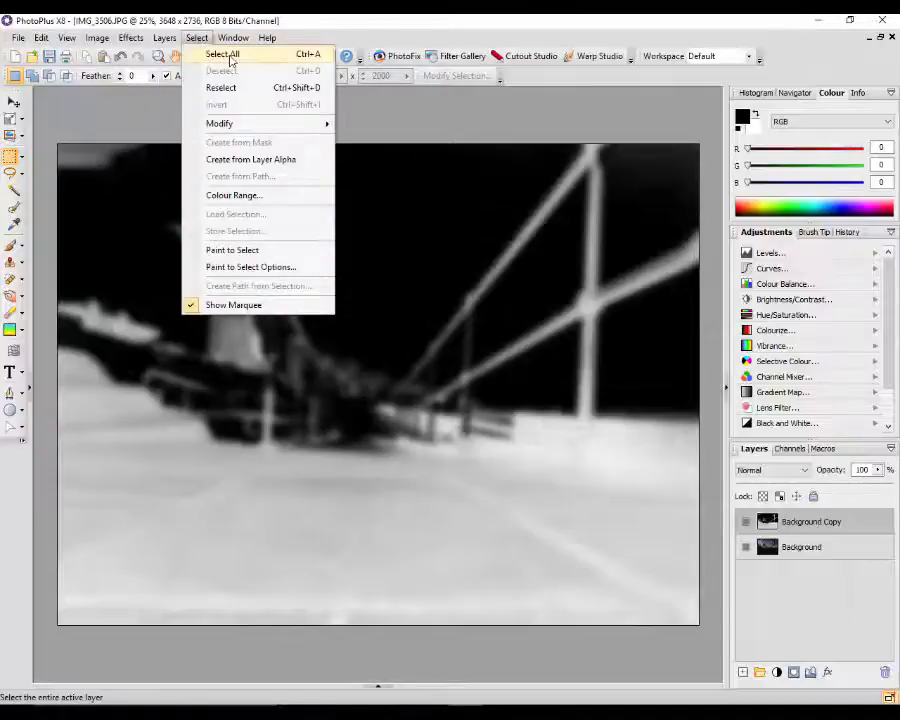
left_click(230, 60)
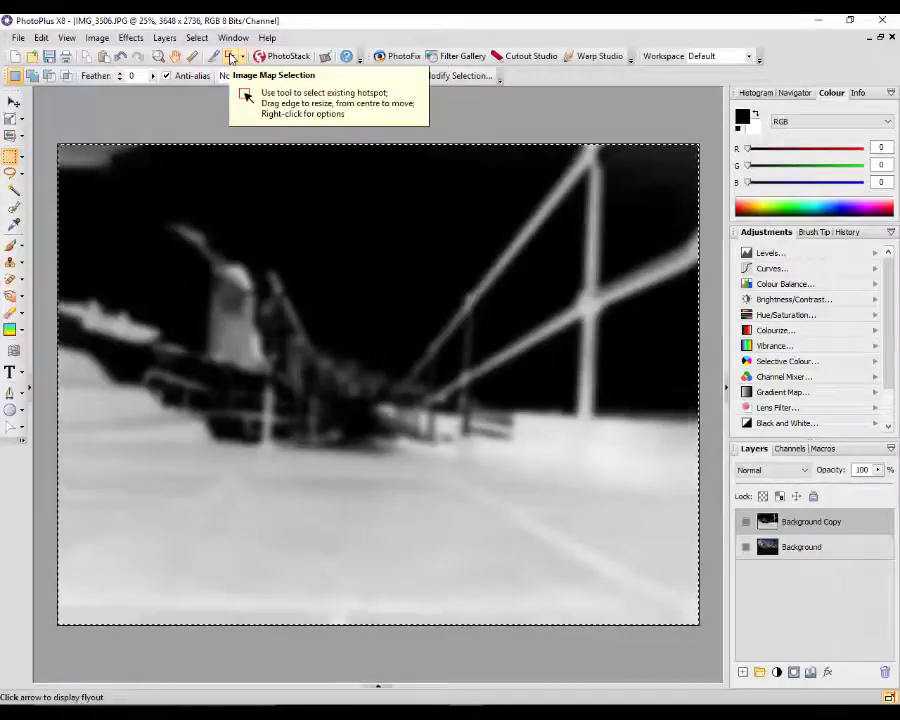
left_click(41, 38)
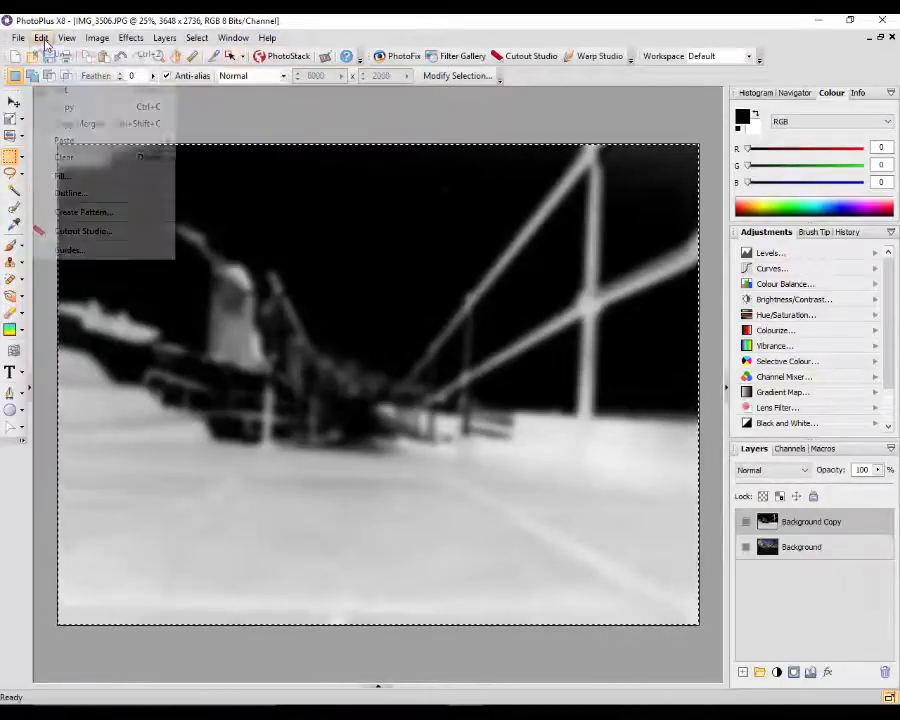
left_click(106, 110)
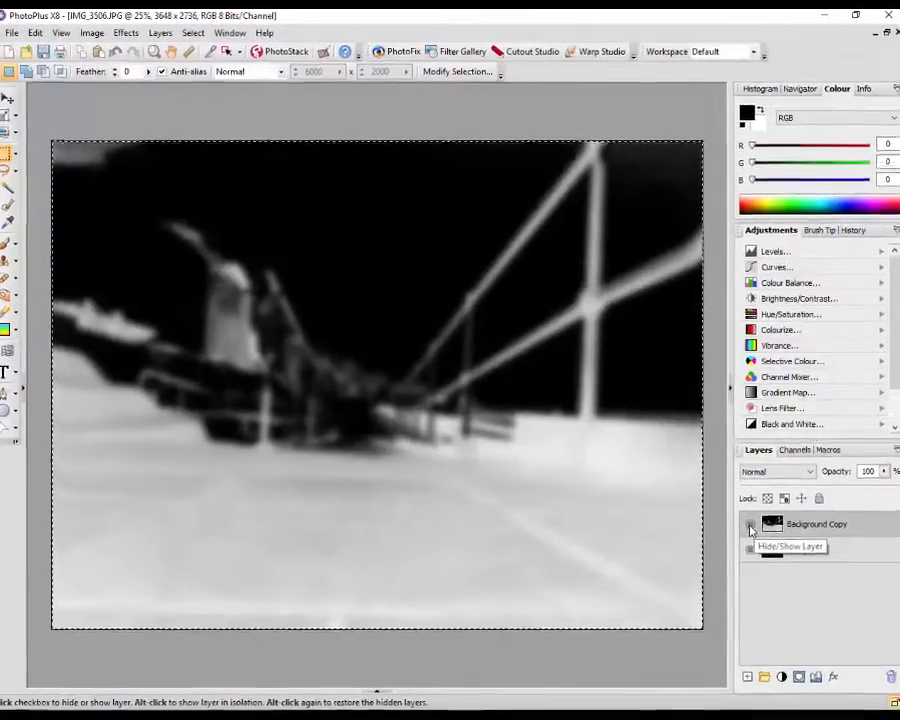
left_click(757, 530)
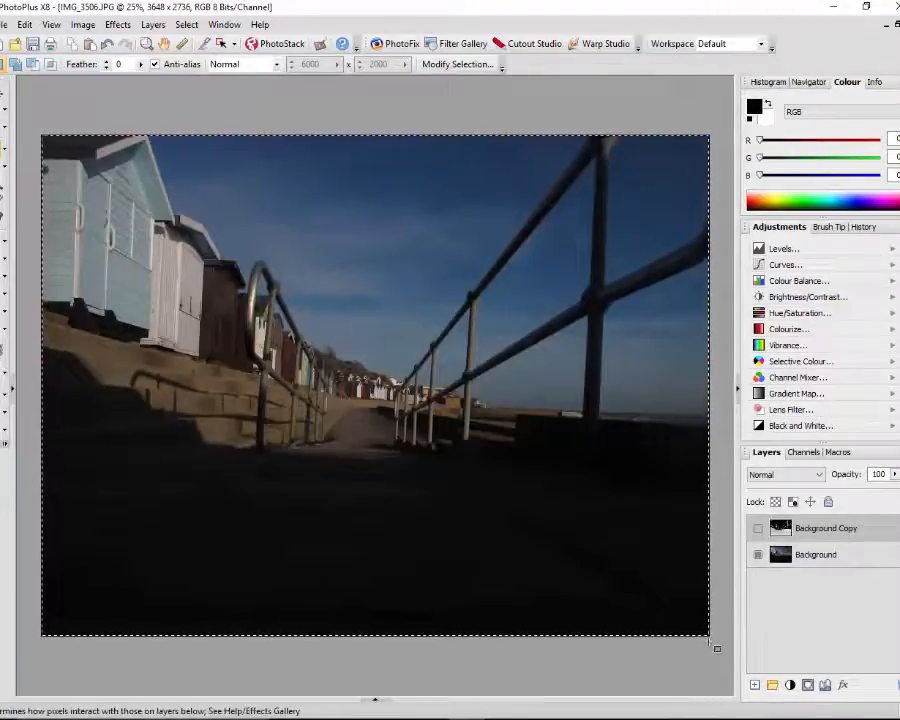
Duplicate the Background layer as Background Copy 2 and set the duplicate's blend mode to Screen
left_click(857, 560)
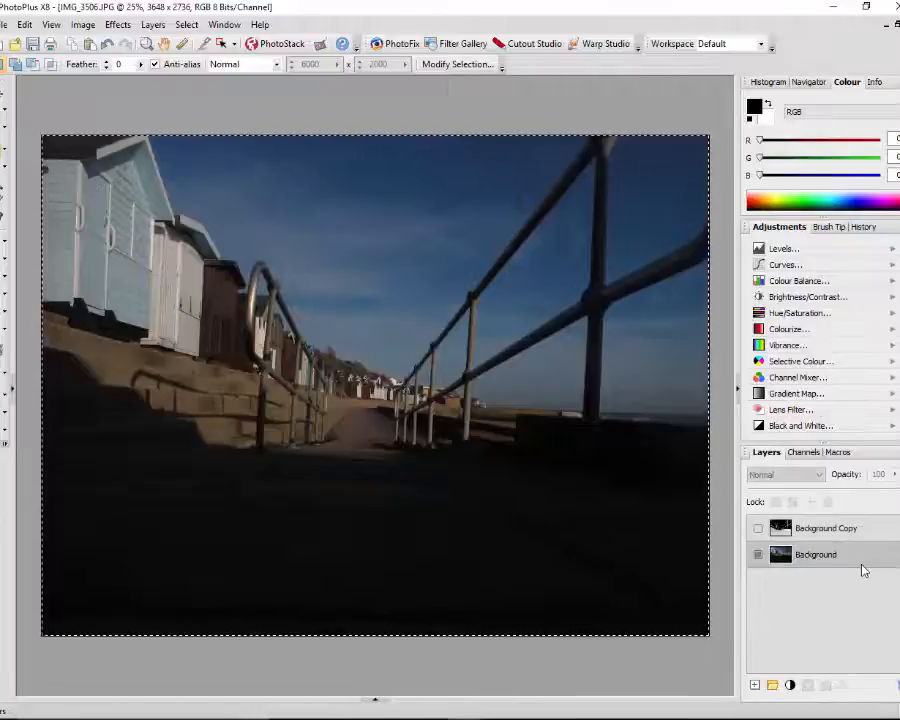
right_click(856, 562)
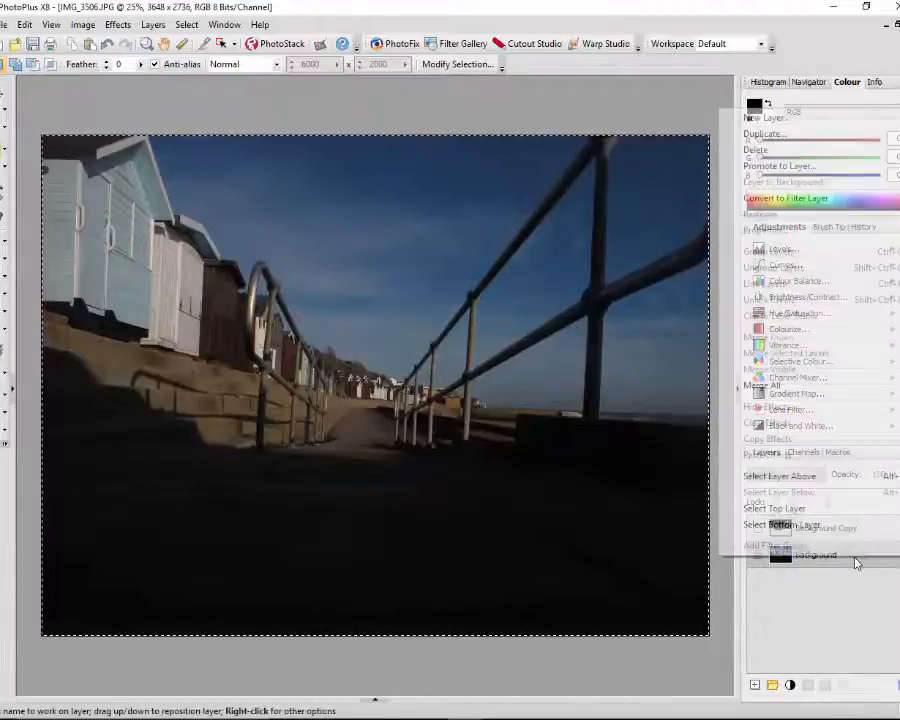
left_click(771, 145)
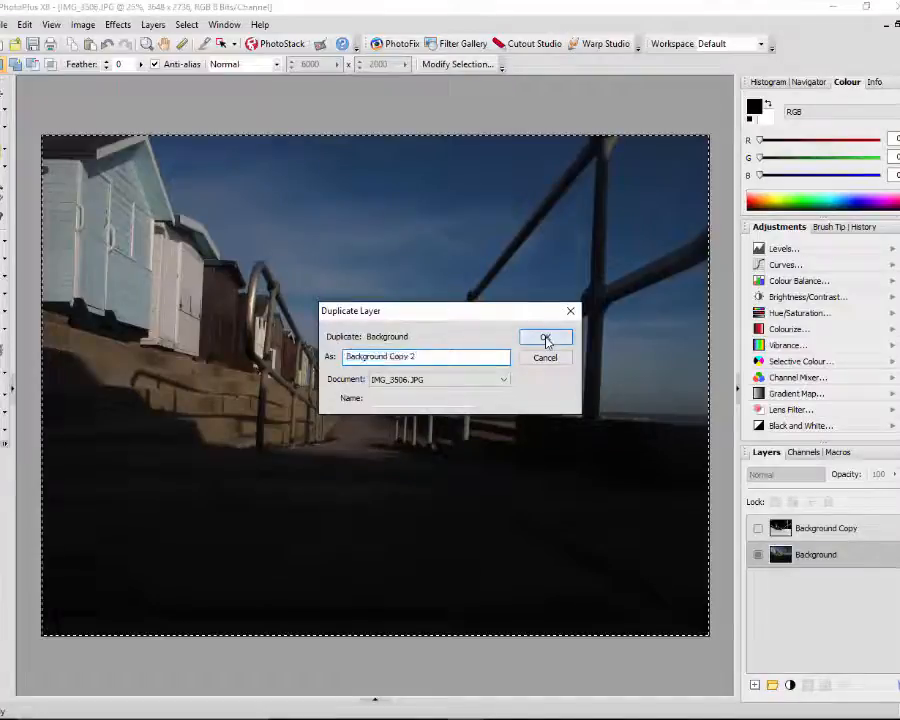
left_click(545, 339)
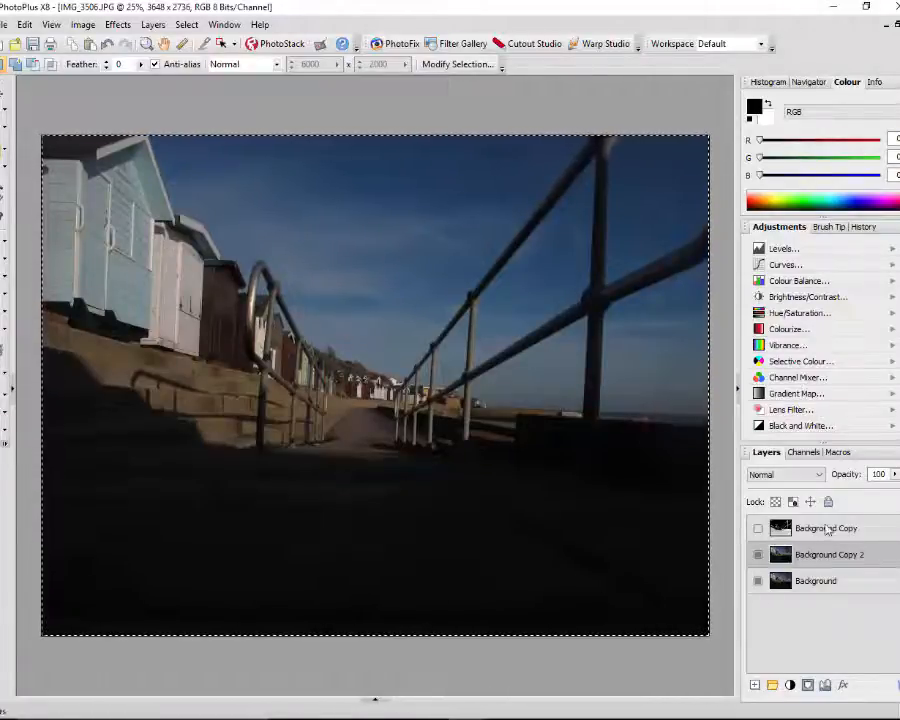
left_click(818, 474)
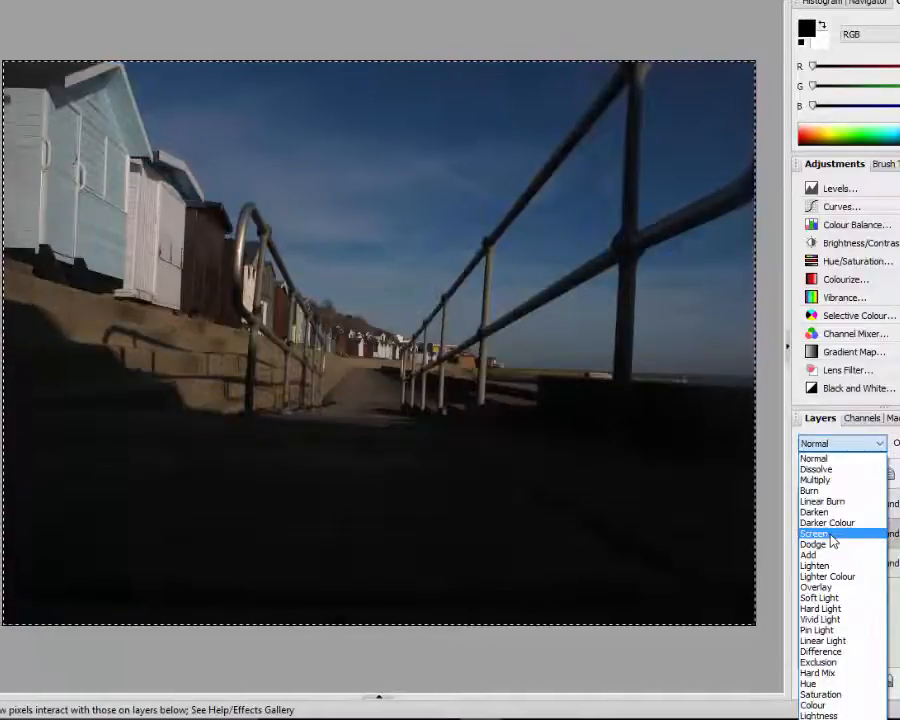
left_click(830, 536)
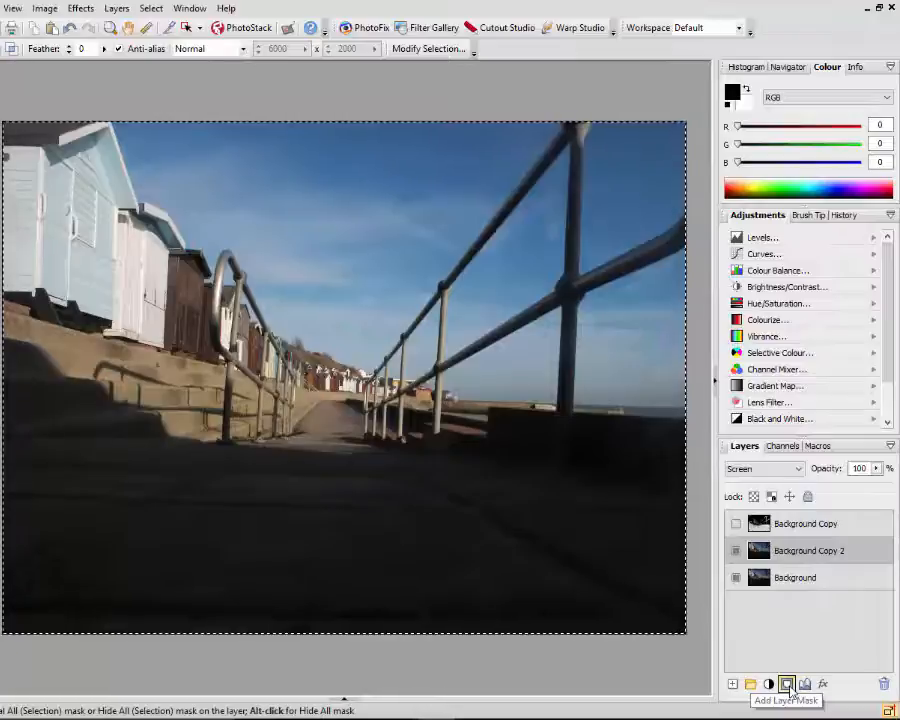
Add a layer mask to Background Copy 2 and display the mask on the canvas
left_click(787, 685)
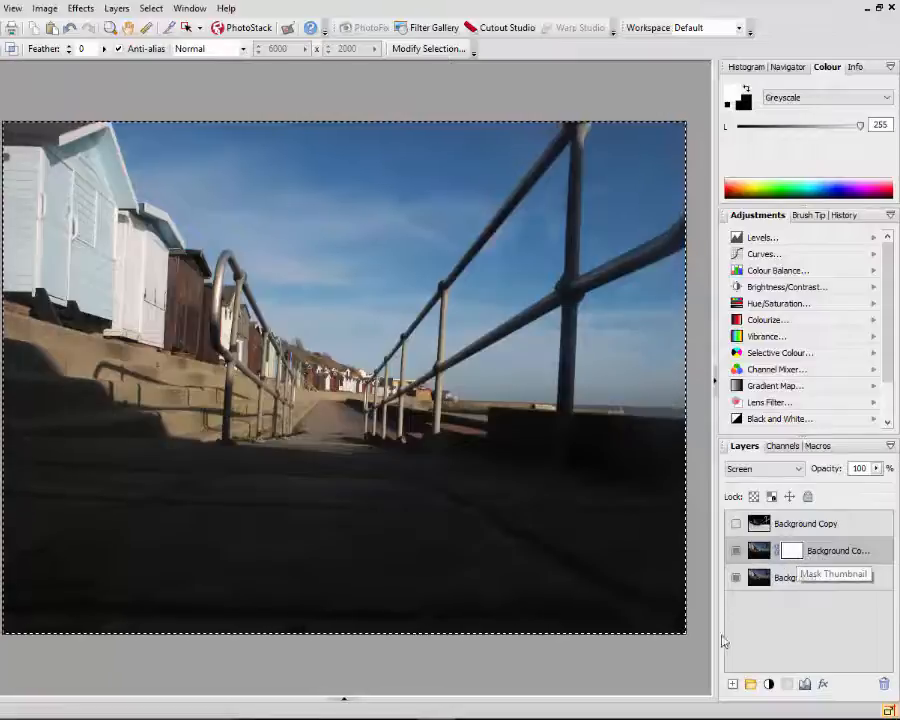
right_click(796, 557)
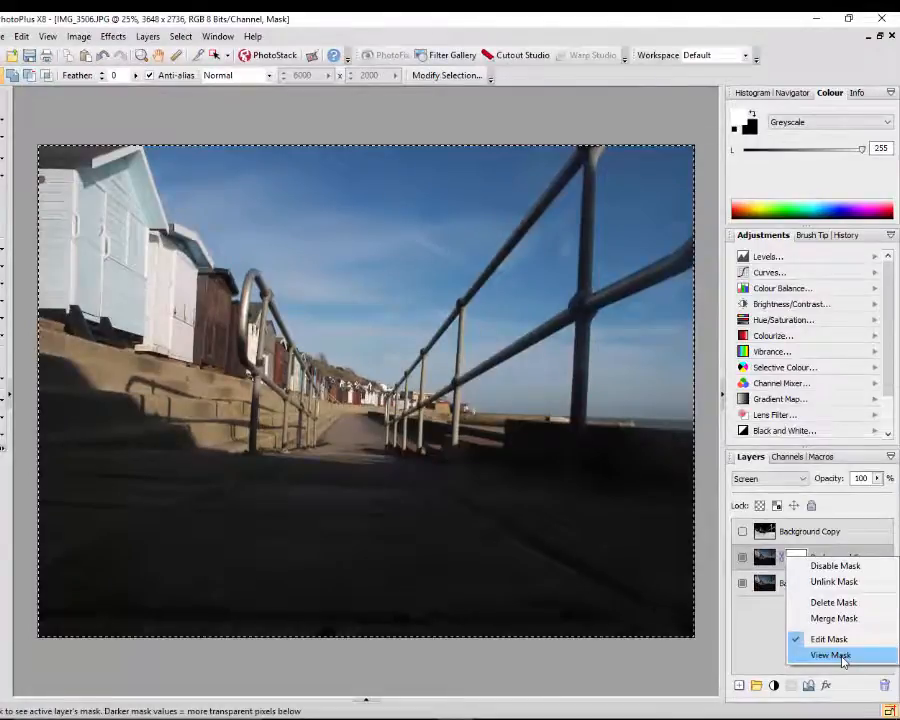
left_click(843, 656)
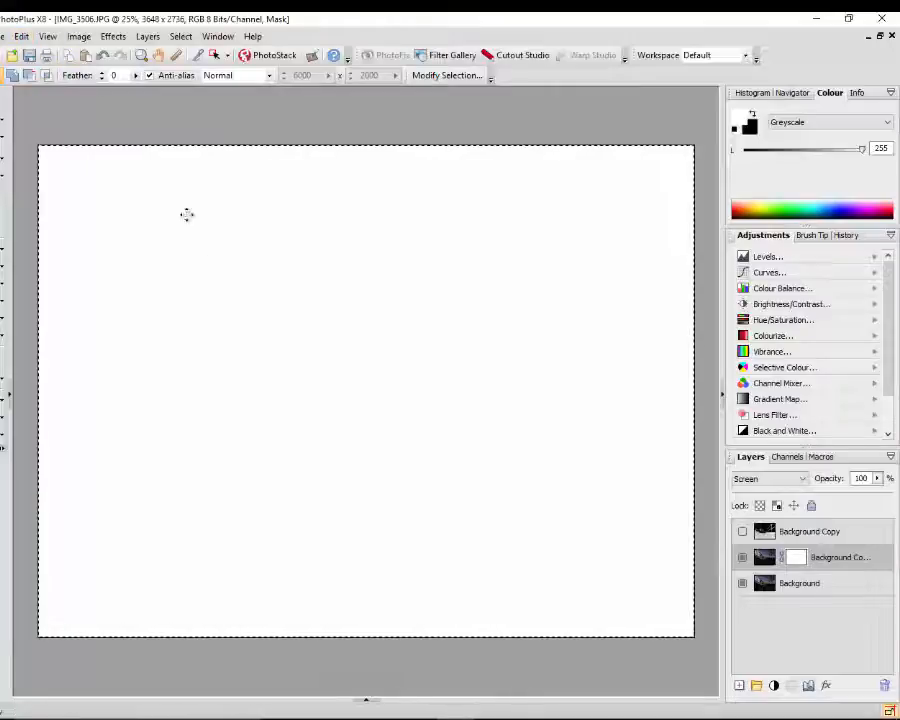
Paste the copied greyscale image into the selection on the Background Copy 2 layer mask
left_click(21, 37)
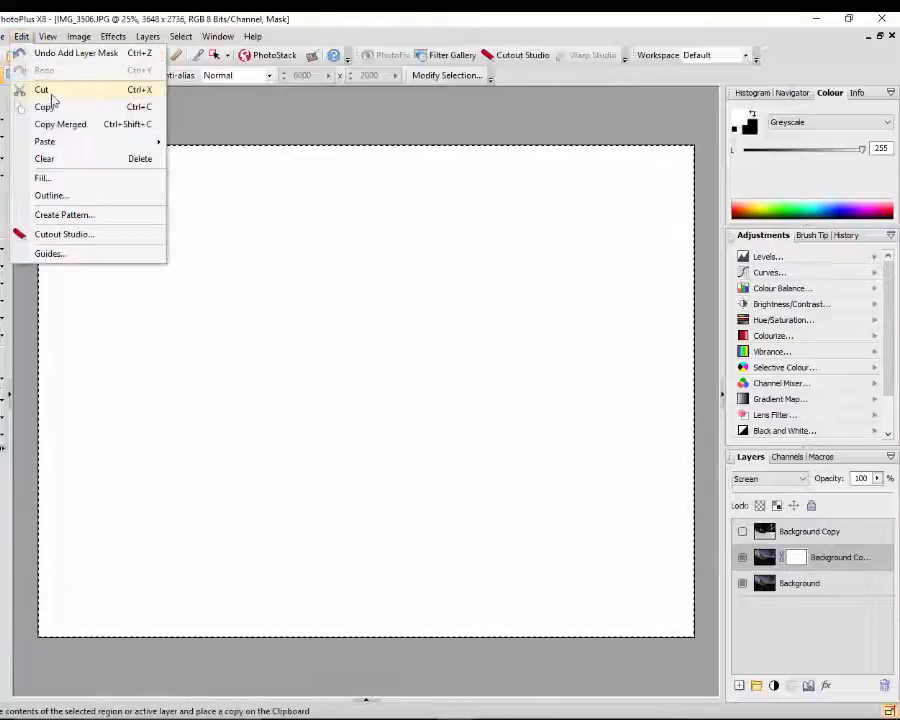
mouse_move(135, 143)
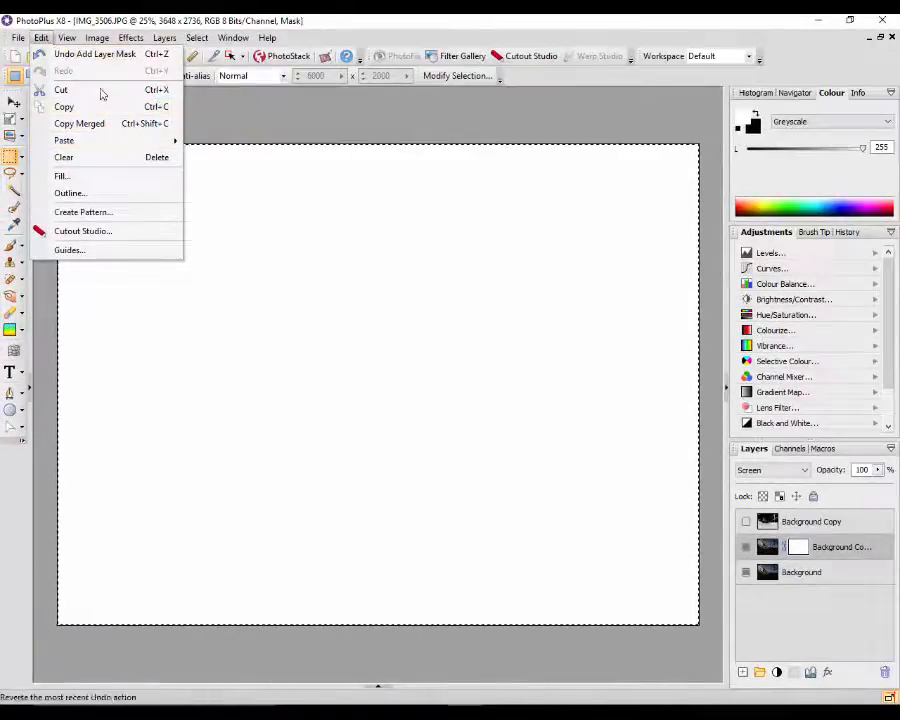
mouse_move(165, 141)
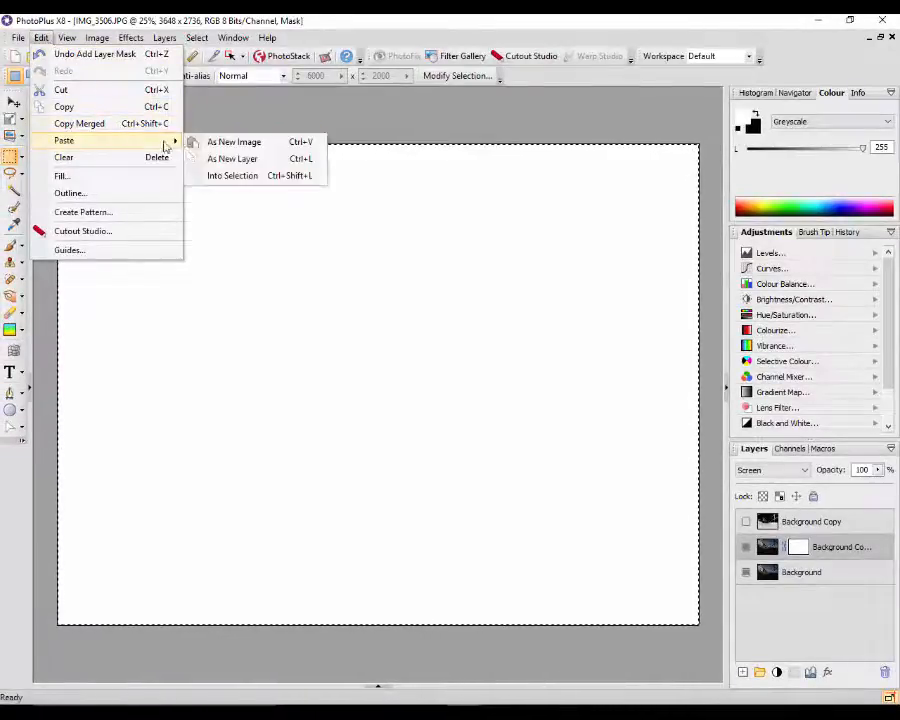
left_click(233, 176)
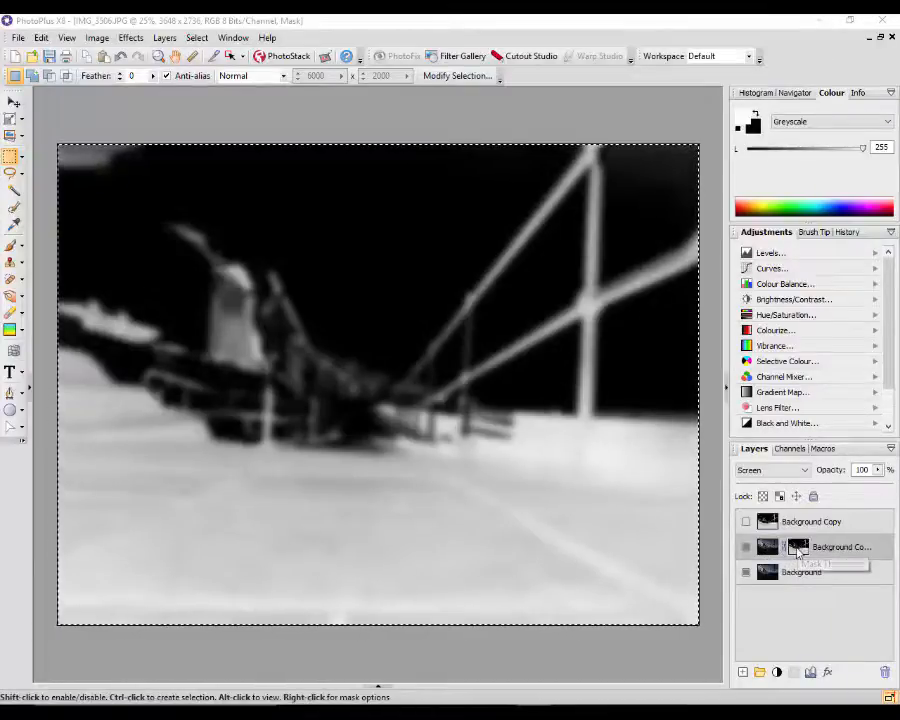
Return from the mask to the normal photo view and deselect the canvas
left_click(767, 546)
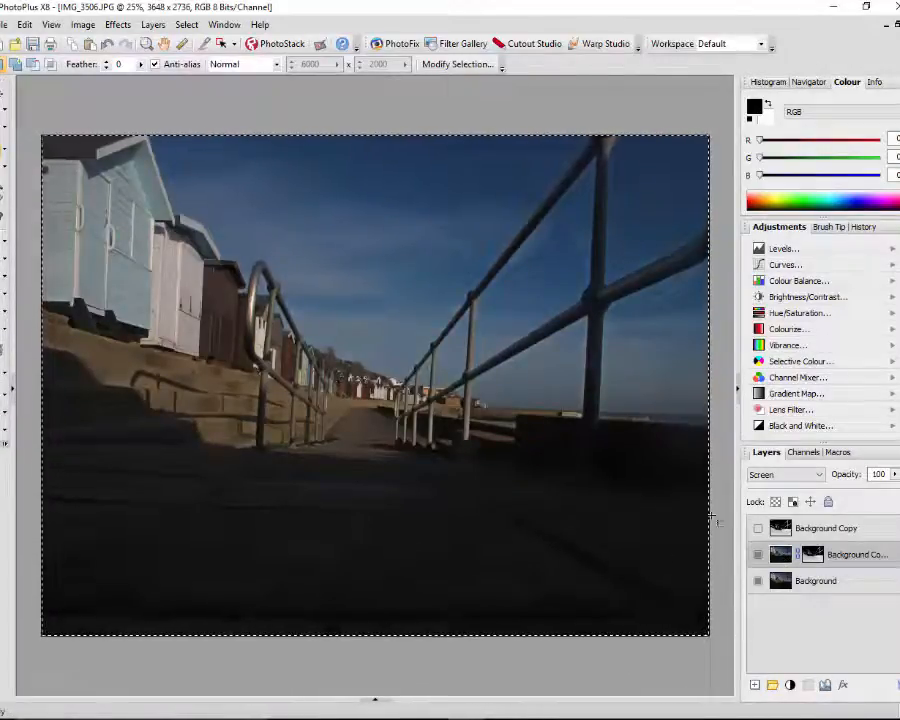
left_click(868, 586)
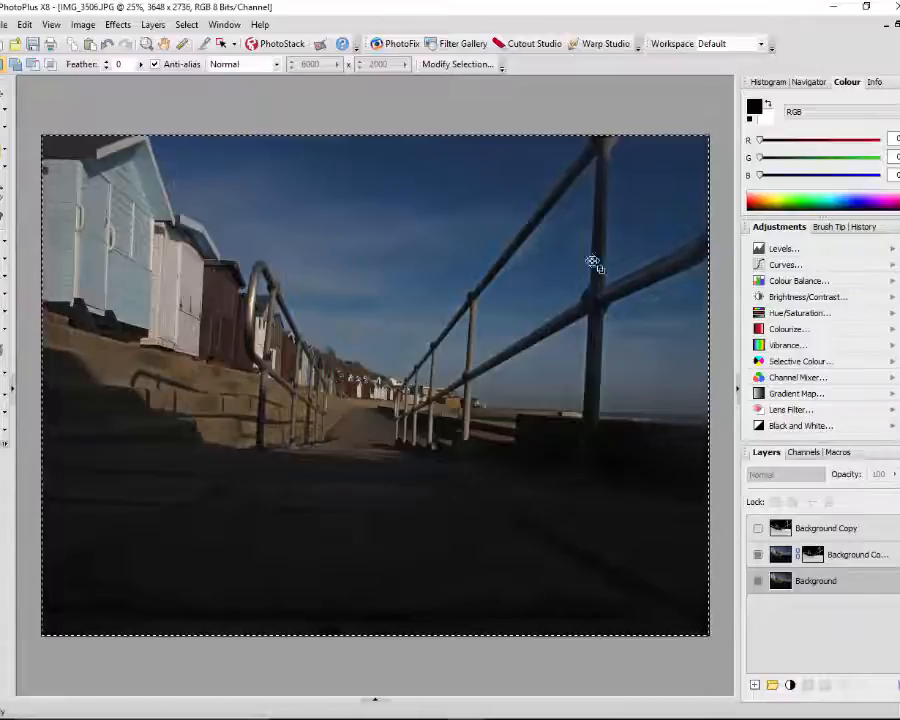
key("ctrl+d")
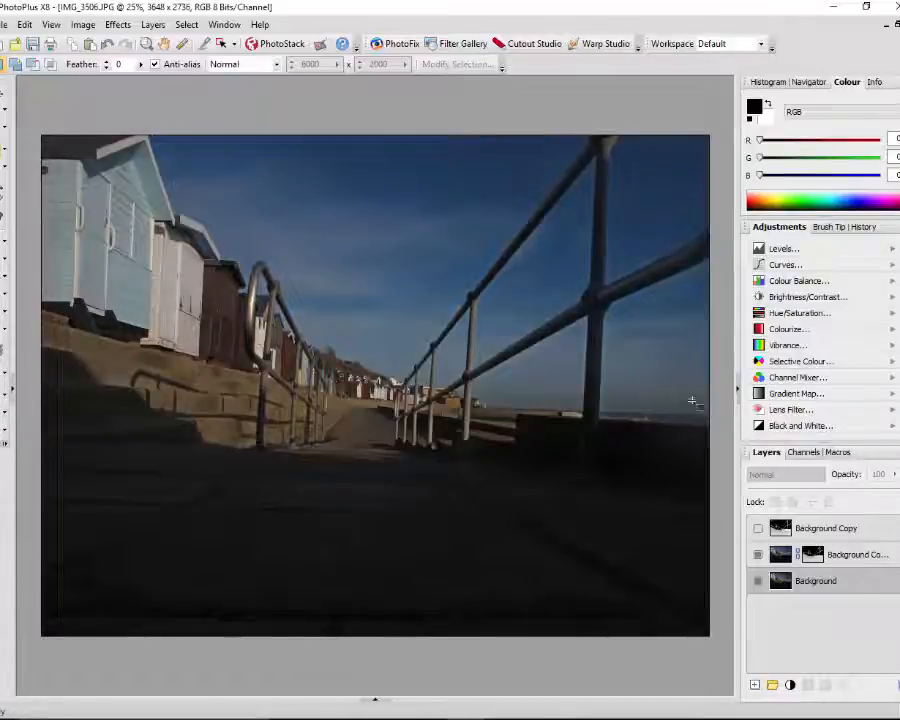
Compare the photo with and without the masked Background Copy 2 layer by toggling its visibility
left_click(758, 555)
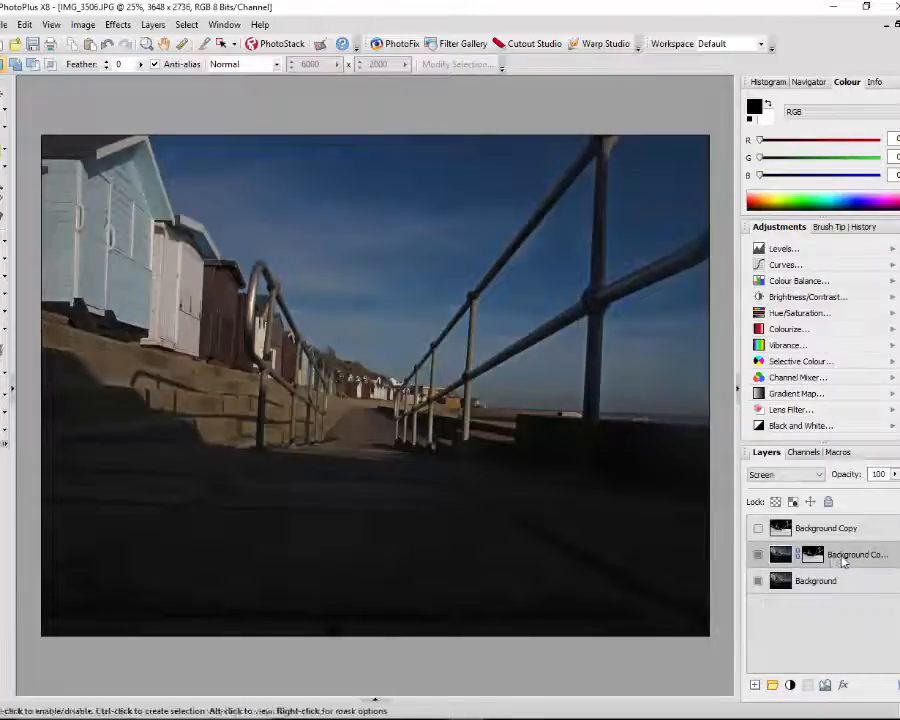
left_click(759, 555)
left_click(759, 556)
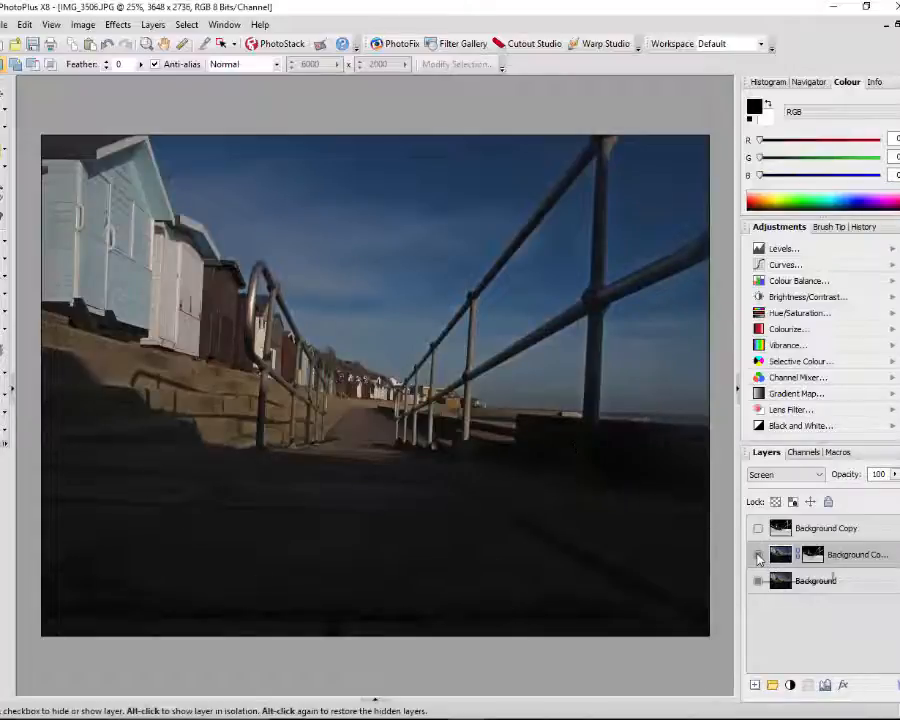
left_click(758, 556)
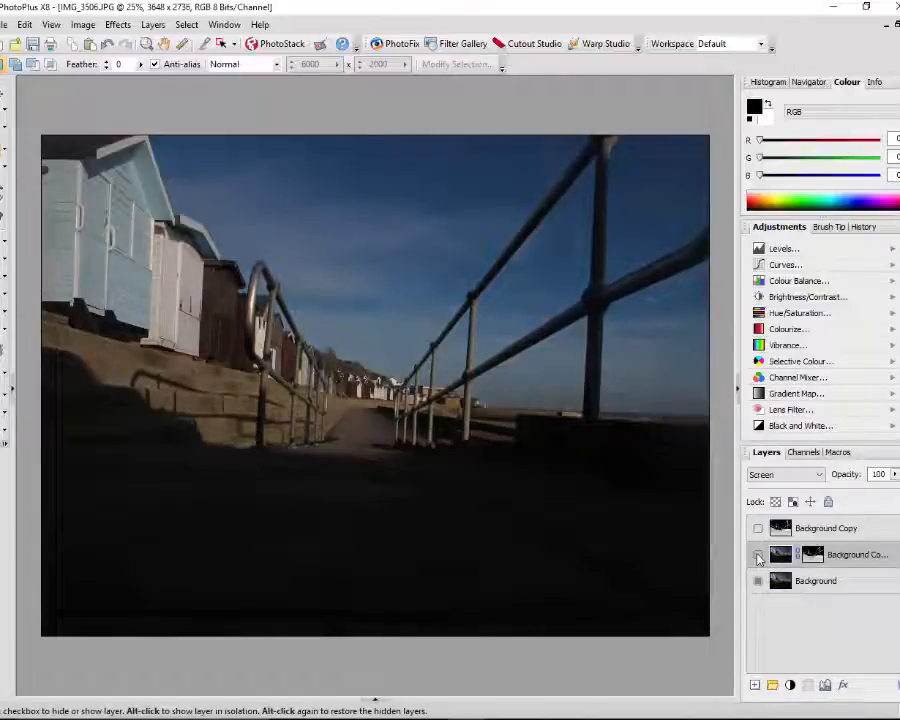
left_click(758, 556)
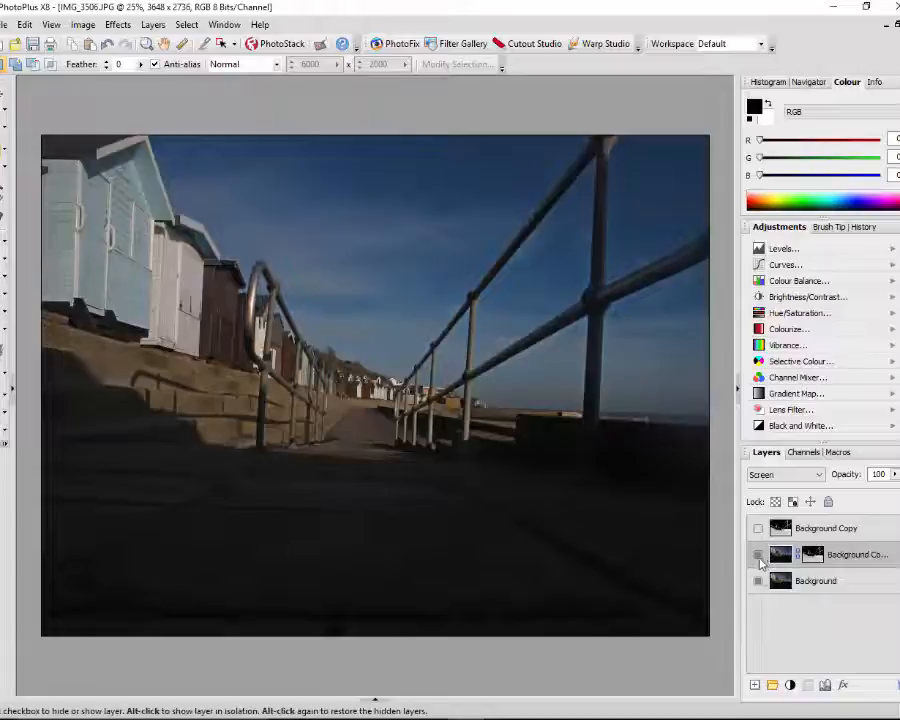
left_click(758, 556)
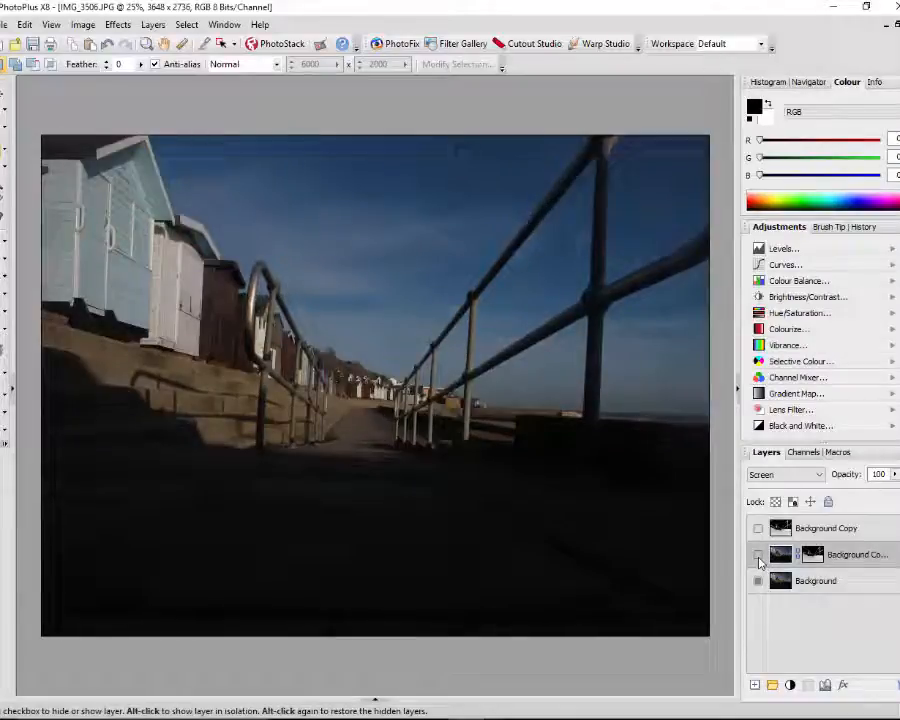
Show the masked Screen-blended Background Copy 2 layer and duplicate it together with its mask
left_click(758, 556)
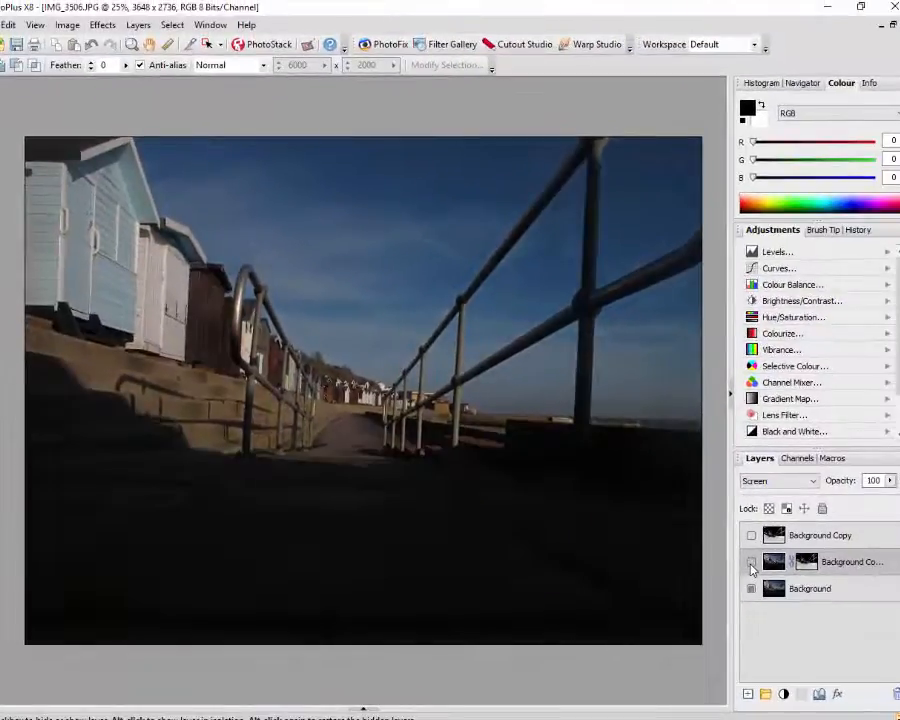
left_click(751, 564)
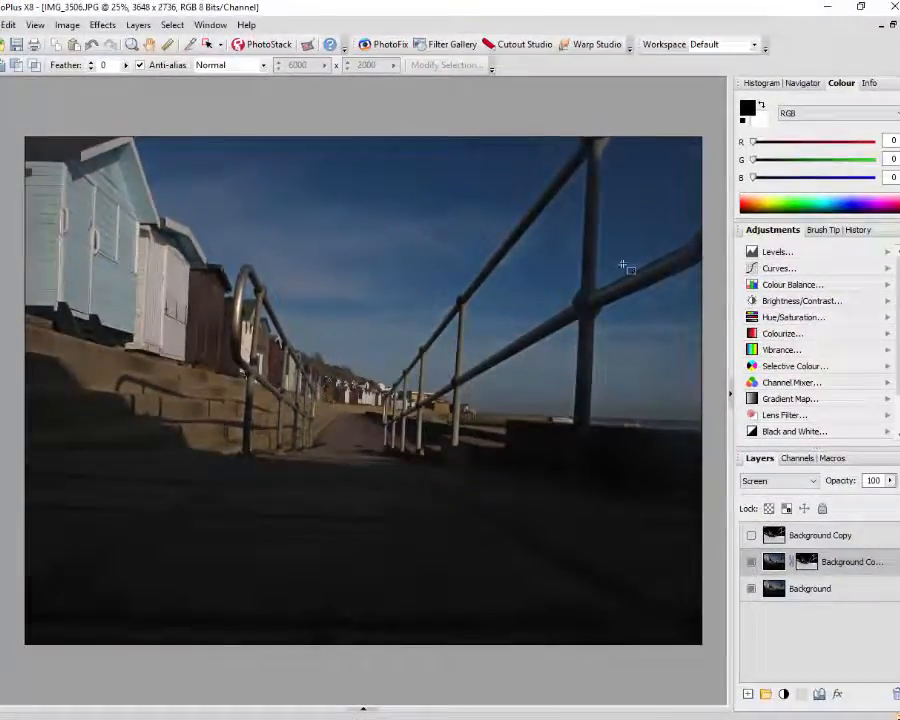
right_click(869, 573)
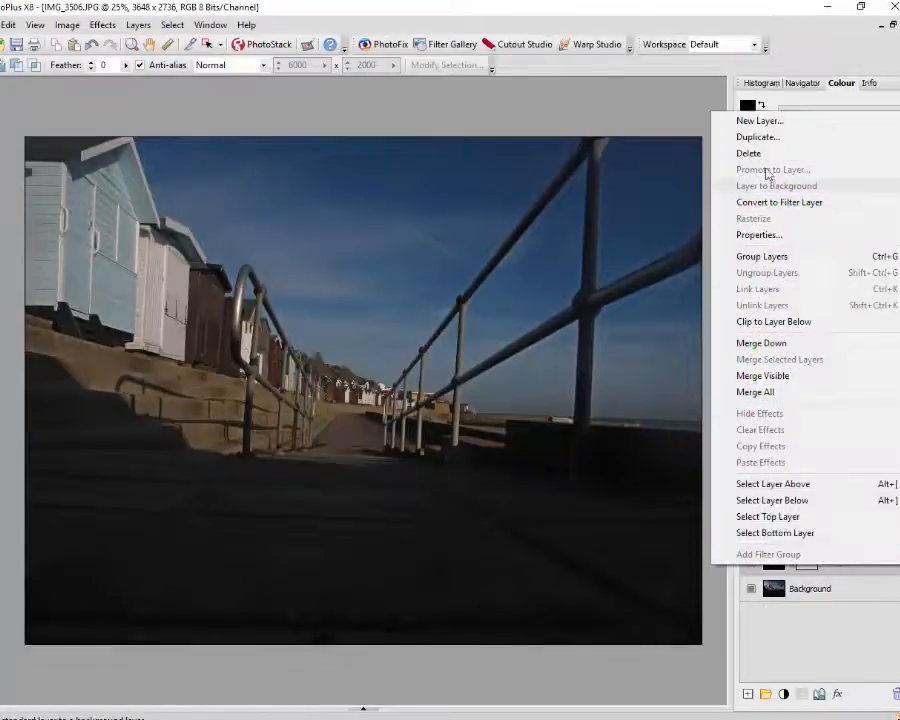
left_click(758, 137)
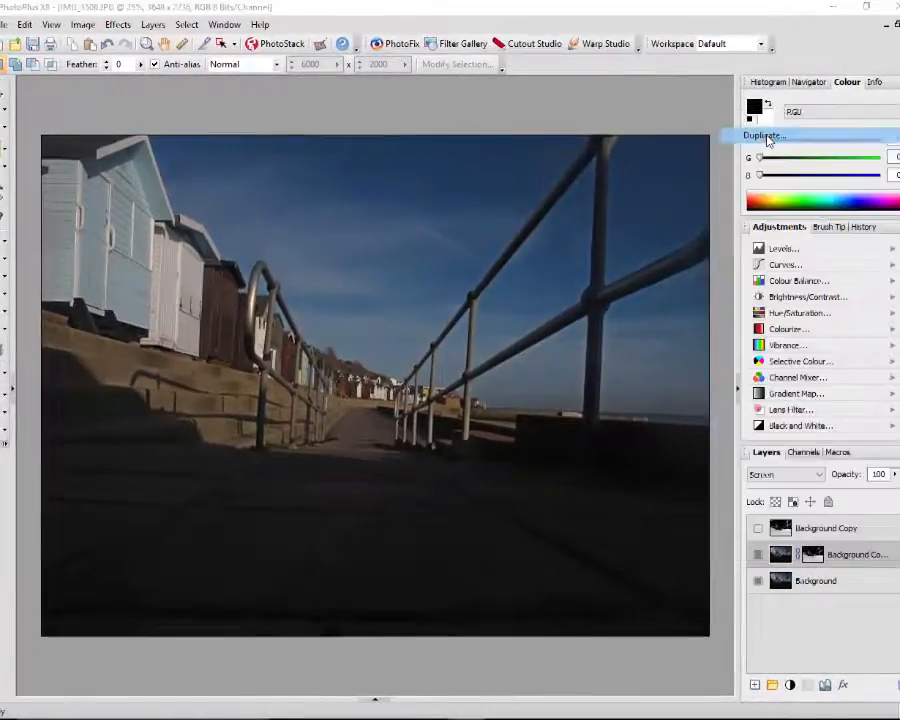
left_click(545, 336)
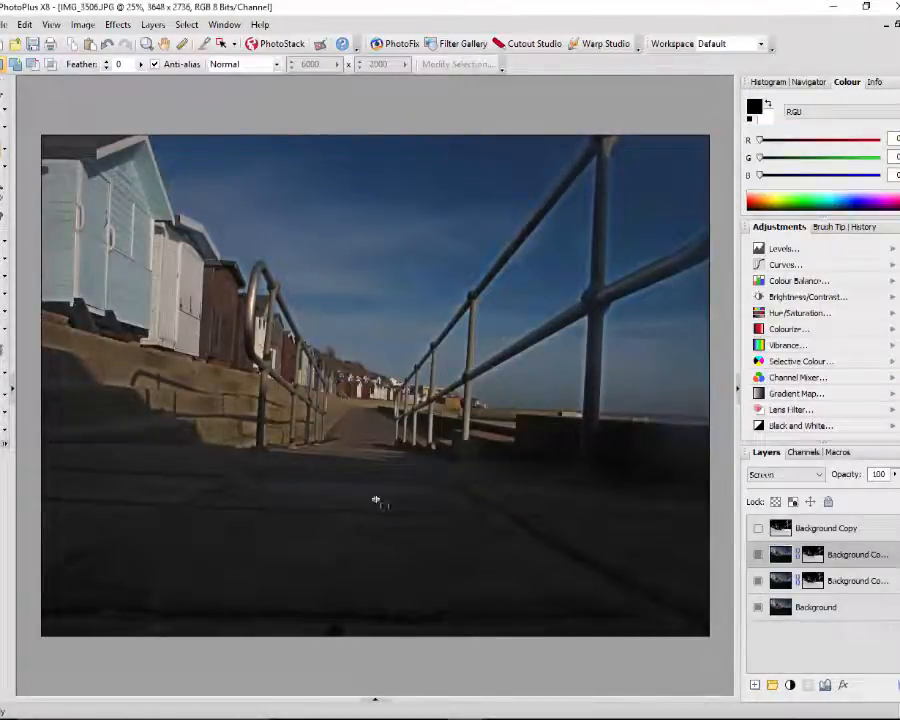
Hide the new duplicate and add a Levels adjustment directly above the original masked Screen layer, with the white input level at 178
left_click(758, 556)
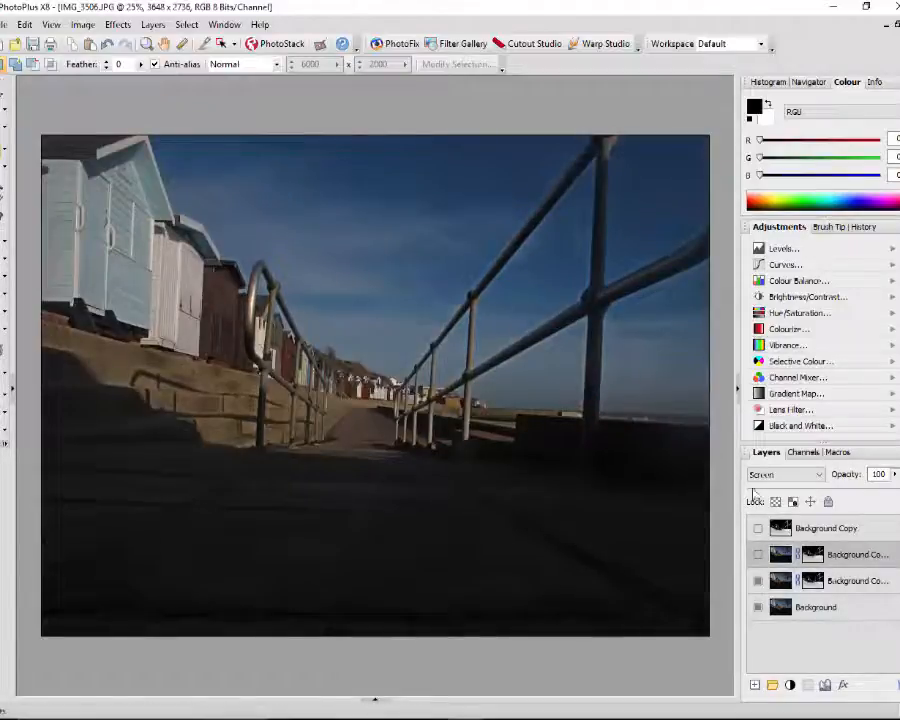
left_click(880, 585)
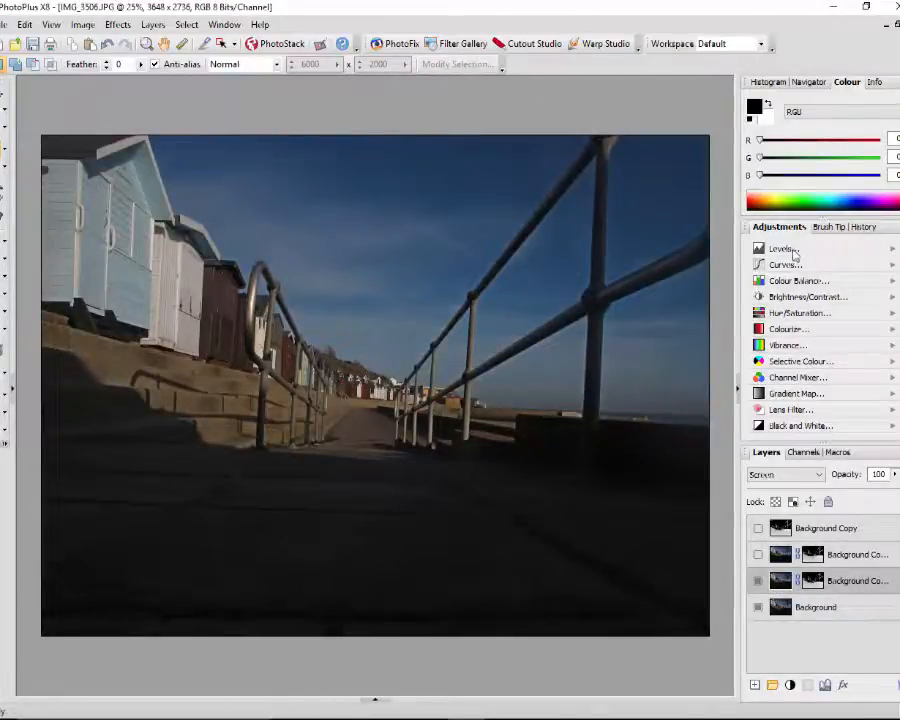
left_click(787, 251)
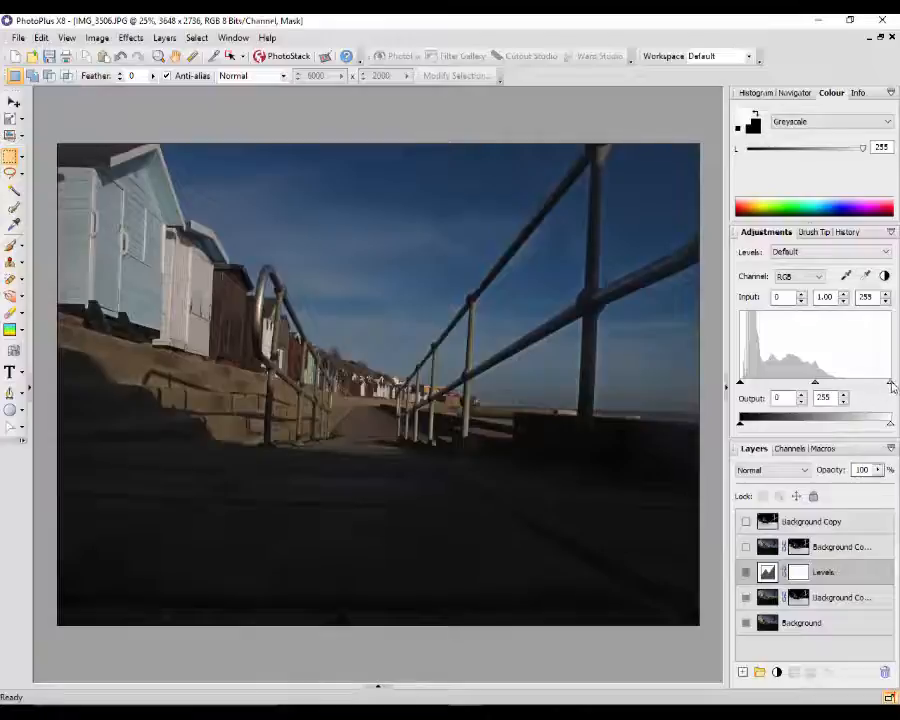
left_click_drag(890, 386, 846, 378)
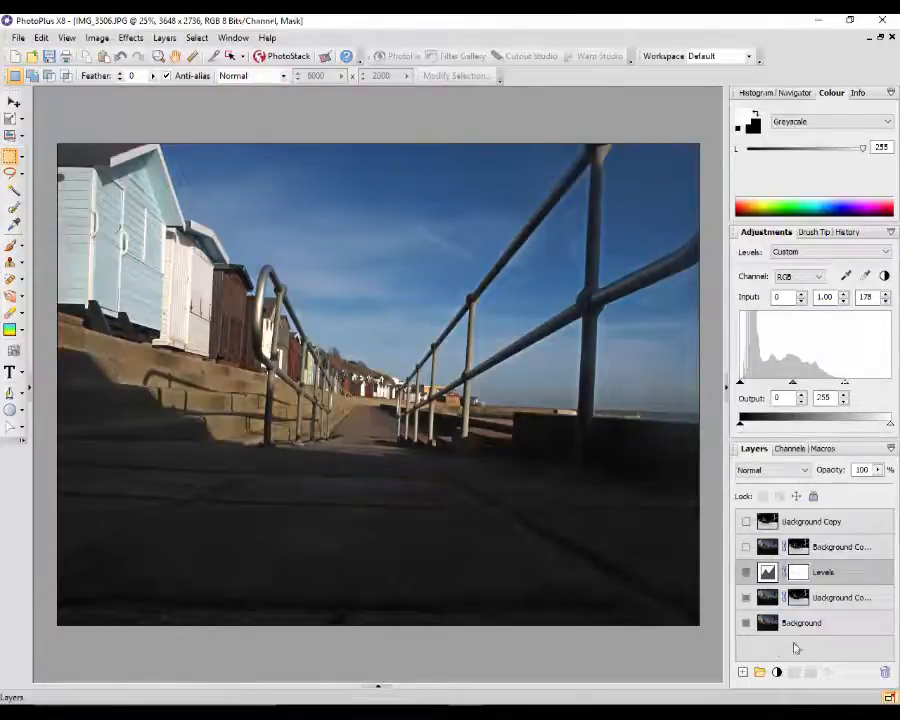
Compare the original Background layer in isolation with the corrected photo, ending with the visible layers restored
left_click(746, 623)
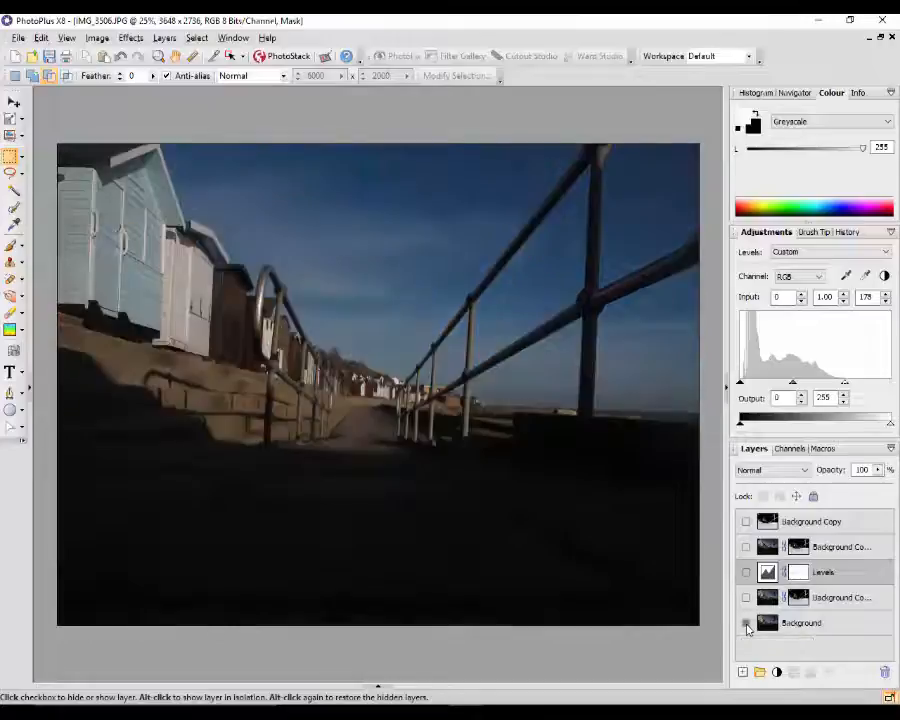
left_click(746, 623)
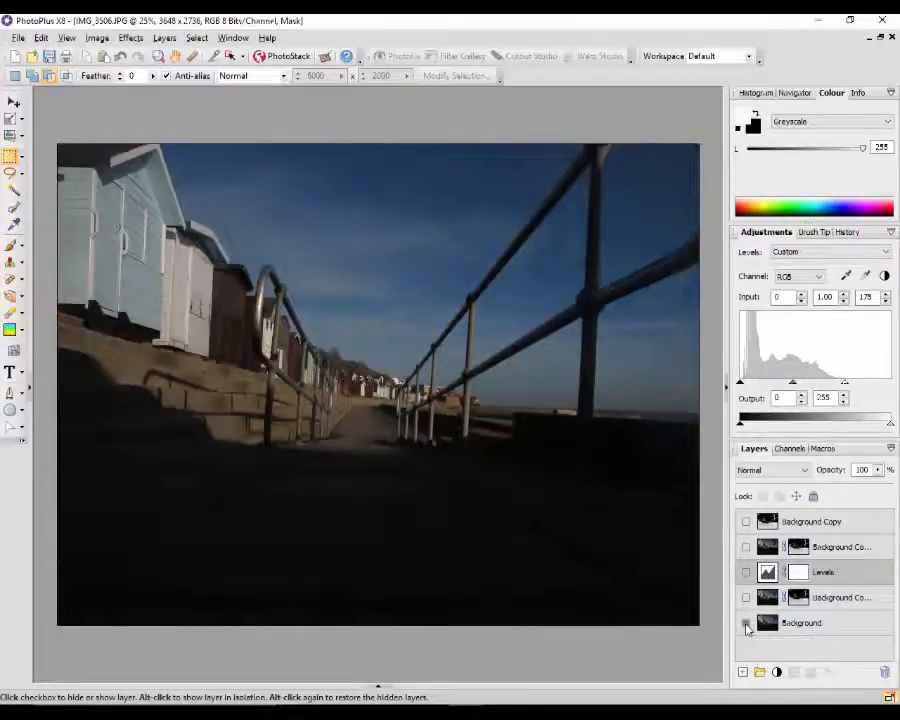
left_click(746, 623)
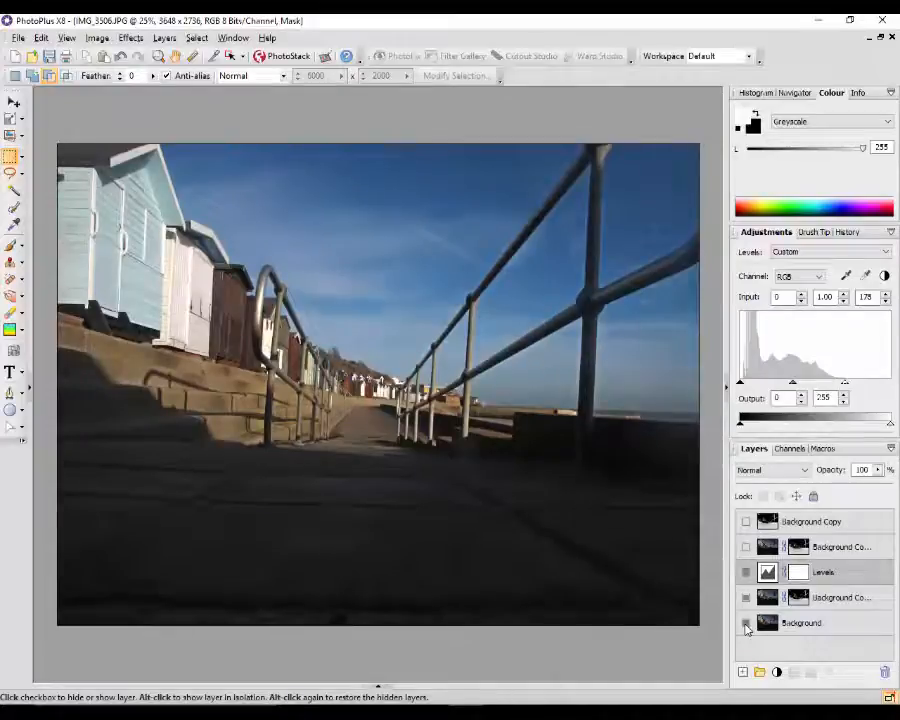